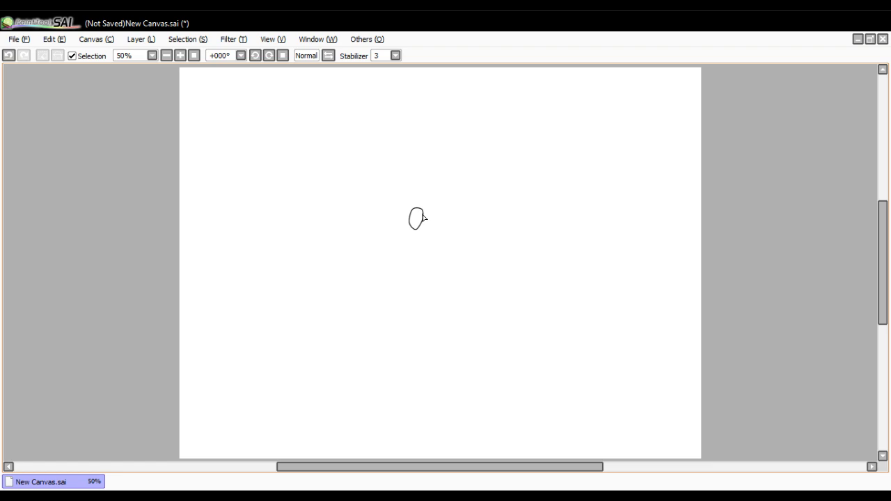
{"action": "left_click_drag", "start_coordinate": [422, 214], "coordinate": [82, 160]}
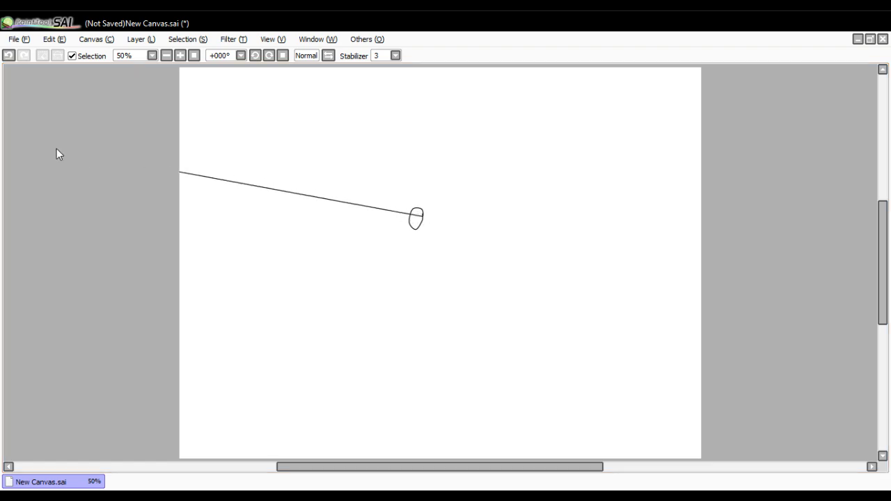
{"action": "key", "text": "ctrl+z"}
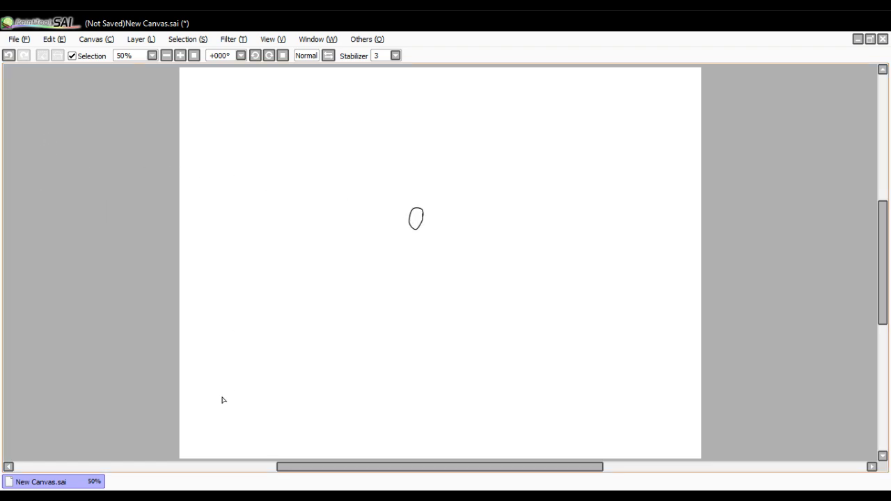
{"action": "left_click", "coordinate": [125, 497]}
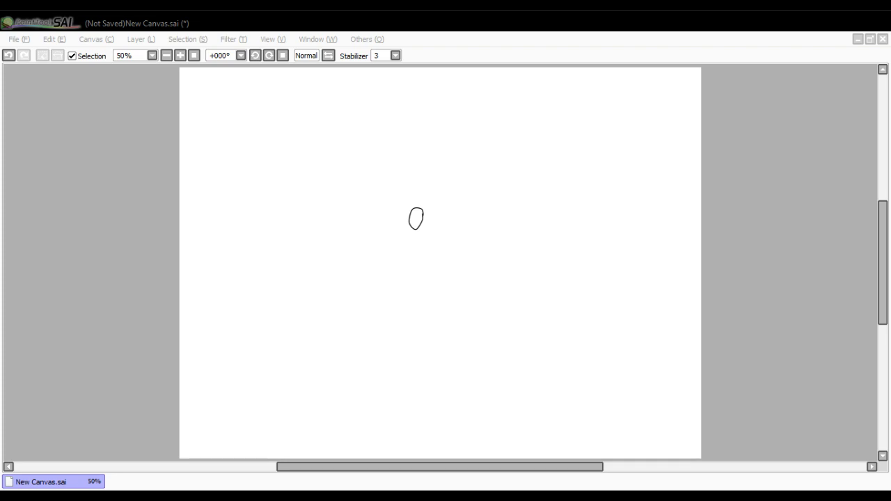
{"action": "key", "text": "alt+Tab"}
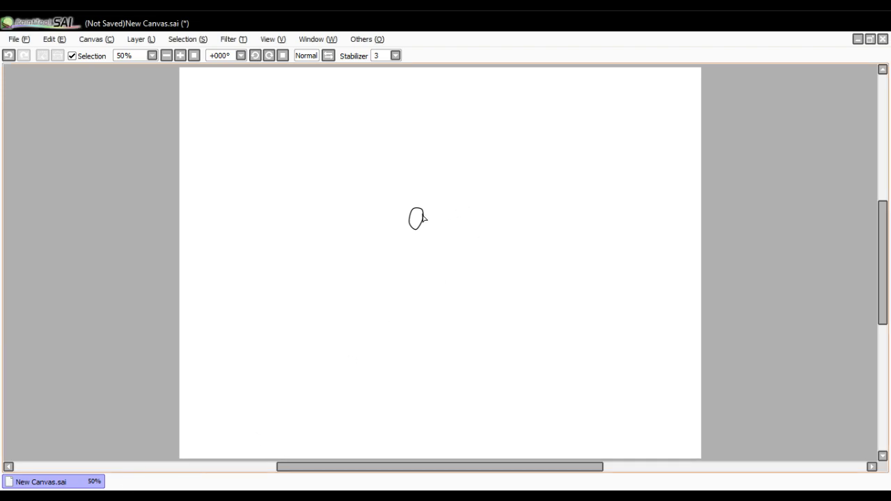
Draw a small curved line hooking over the top and right side of the oval eye, without the stray line.
{"action": "mouse_move", "coordinate": [423, 215]}
{"action": "left_mouse_down"}
{"action": "mouse_move", "coordinate": [420, 206]}
{"action": "mouse_move", "coordinate": [168, 251]}
{"action": "left_mouse_up"}
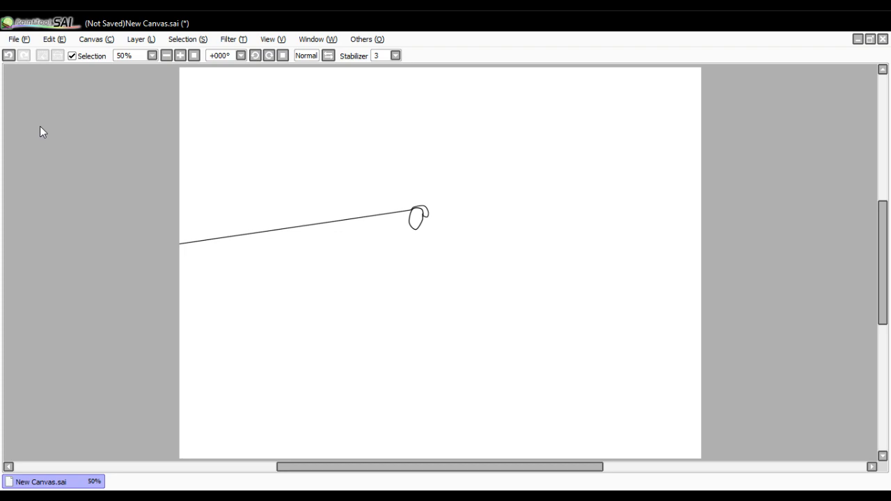
{"action": "key", "text": "ctrl+z"}
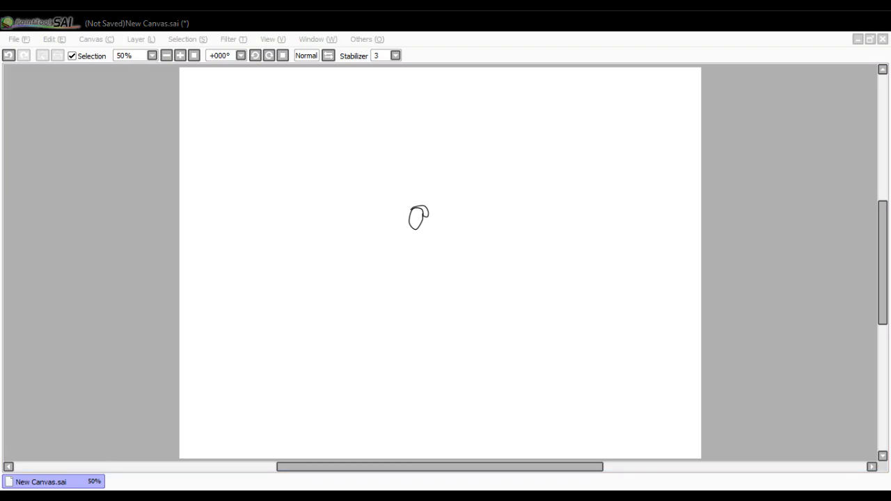
{"action": "key", "text": "alt+Tab"}
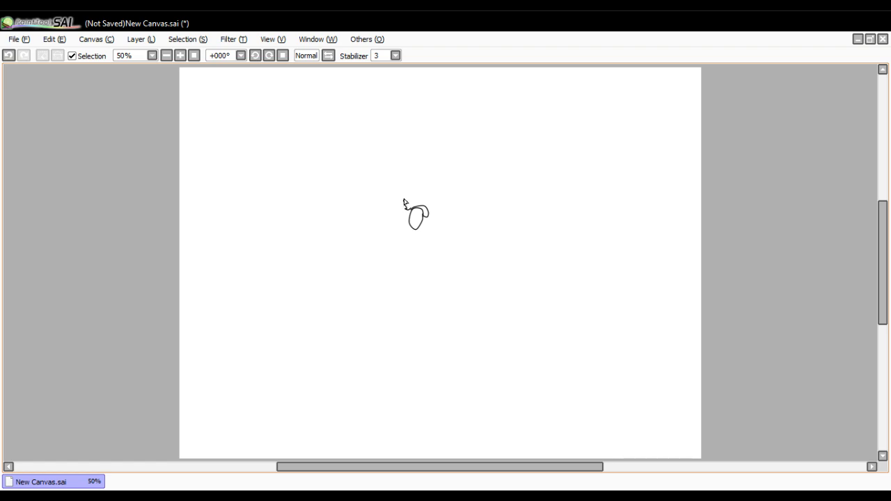
Draw a short jagged line rising from the left end of the curve above the eye as the brow contour.
{"action": "left_click_drag", "start_coordinate": [405, 200], "coordinate": [406, 196]}
{"action": "left_click_drag", "start_coordinate": [404, 192], "coordinate": [72, 194]}
{"action": "key", "text": "ctrl+z"}
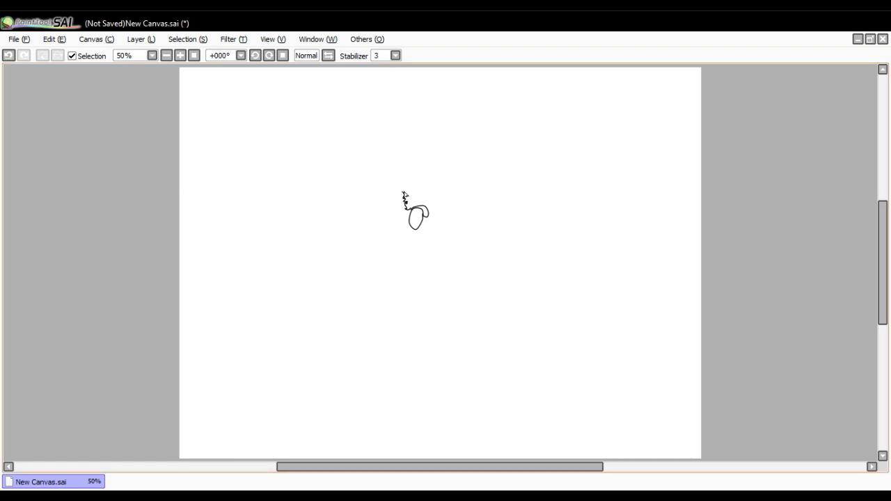
{"action": "mouse_move", "coordinate": [404, 189]}
{"action": "left_mouse_down"}
{"action": "mouse_move", "coordinate": [429, 168]}
{"action": "mouse_move", "coordinate": [400, 194]}
{"action": "mouse_move", "coordinate": [203, 184]}
{"action": "mouse_move", "coordinate": [49, 126]}
{"action": "left_mouse_up"}
{"action": "key", "text": "ctrl+z"}
{"action": "mouse_move", "coordinate": [403, 193]}
{"action": "left_mouse_down"}
{"action": "mouse_move", "coordinate": [233, 221]}
{"action": "mouse_move", "coordinate": [31, 157]}
{"action": "left_mouse_up"}
{"action": "key", "text": "ctrl+z"}
Draw the rounded top of the head and its back contour, curving down to a small pointed tuft behind.
{"action": "mouse_move", "coordinate": [430, 168]}
{"action": "left_mouse_down"}
{"action": "mouse_move", "coordinate": [475, 168]}
{"action": "mouse_move", "coordinate": [283, 197]}
{"action": "mouse_move", "coordinate": [105, 162]}
{"action": "left_mouse_up"}
{"action": "key", "text": "ctrl+z"}
{"action": "mouse_move", "coordinate": [486, 232]}
{"action": "left_mouse_down"}
{"action": "mouse_move", "coordinate": [508, 227]}
{"action": "mouse_move", "coordinate": [495, 224]}
{"action": "mouse_move", "coordinate": [475, 169]}
{"action": "left_mouse_up"}
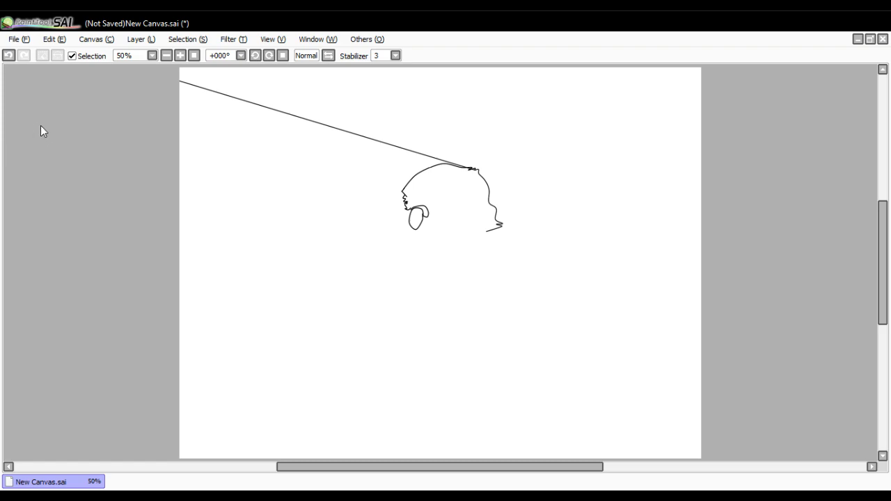
{"action": "key", "text": "ctrl+z"}
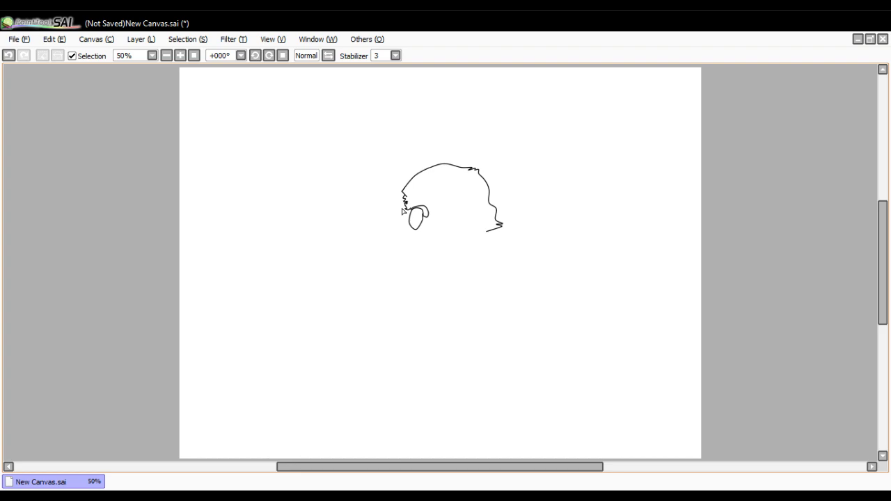
Draw the jagged face contour in front of the eye and a jagged line across the lower head.
{"action": "mouse_move", "coordinate": [404, 209]}
{"action": "left_mouse_down"}
{"action": "mouse_move", "coordinate": [385, 232]}
{"action": "mouse_move", "coordinate": [391, 224]}
{"action": "mouse_move", "coordinate": [414, 240]}
{"action": "left_mouse_up"}
{"action": "mouse_move", "coordinate": [435, 239]}
{"action": "left_mouse_down"}
{"action": "mouse_move", "coordinate": [464, 240]}
{"action": "mouse_move", "coordinate": [139, 197]}
{"action": "left_mouse_up"}
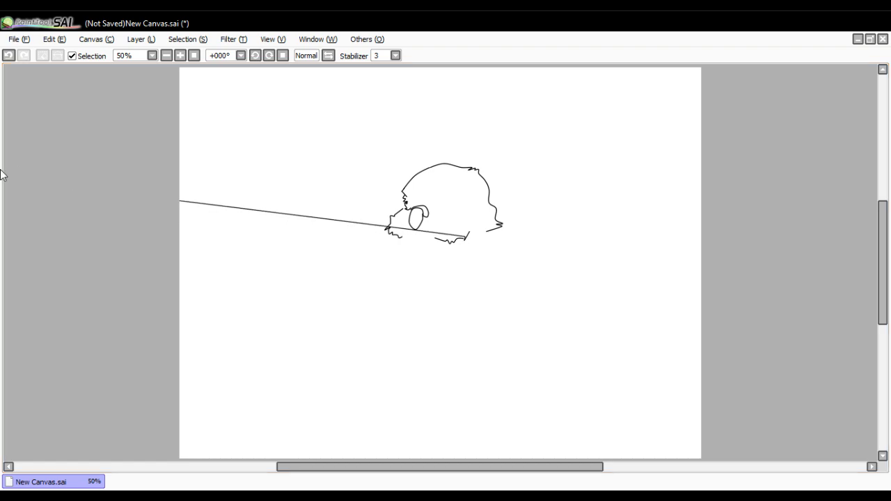
{"action": "key", "text": "ctrl+z"}
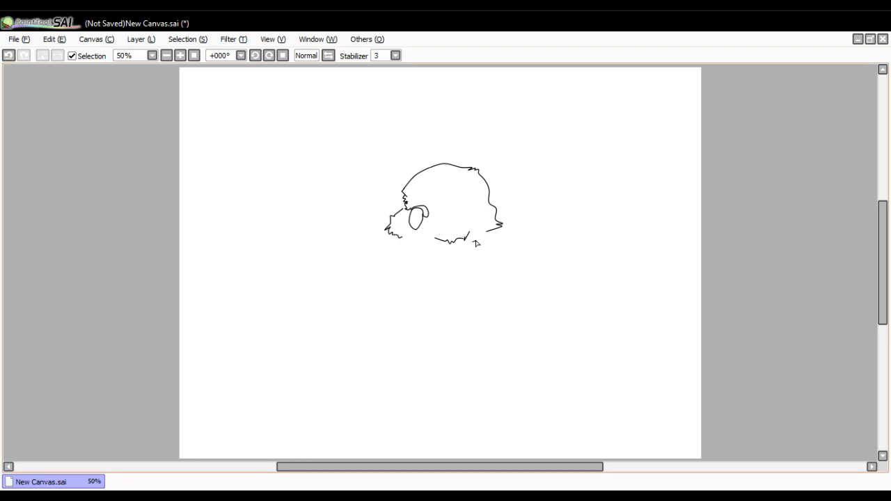
Extend the contour below the back tuft inward and add a short jagged stroke down from the front of the face.
{"action": "mouse_move", "coordinate": [474, 242]}
{"action": "left_mouse_down"}
{"action": "mouse_move", "coordinate": [286, 240]}
{"action": "mouse_move", "coordinate": [0, 168]}
{"action": "mouse_move", "coordinate": [8, 109]}
{"action": "left_mouse_up"}
{"action": "key", "text": "ctrl+z"}
{"action": "mouse_move", "coordinate": [397, 237]}
{"action": "left_mouse_down"}
{"action": "mouse_move", "coordinate": [413, 255]}
{"action": "mouse_move", "coordinate": [403, 250]}
{"action": "left_mouse_up"}
{"action": "key", "text": "ctrl+z"}
Sketch a jagged chin-like outline jutting out below the front of the face.
{"action": "mouse_move", "coordinate": [408, 268]}
{"action": "left_mouse_down"}
{"action": "mouse_move", "coordinate": [394, 267]}
{"action": "mouse_move", "coordinate": [379, 248]}
{"action": "left_mouse_up"}
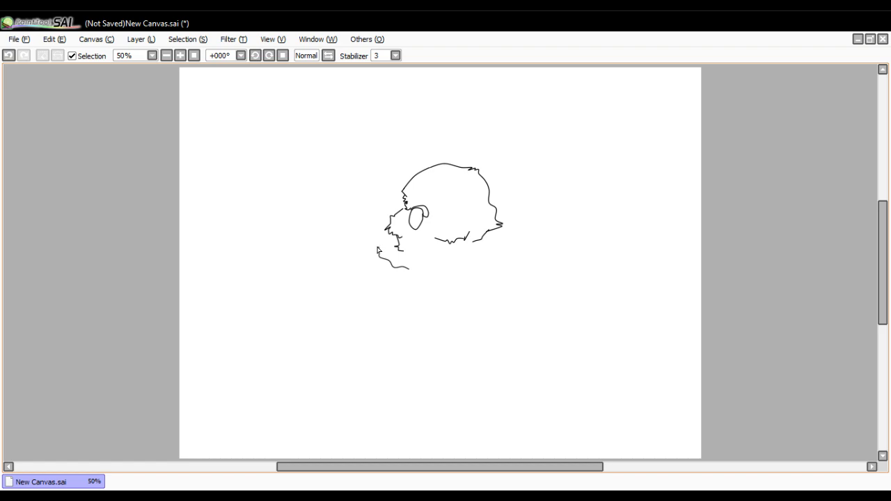
{"action": "left_click_drag", "start_coordinate": [377, 247], "coordinate": [389, 235]}
{"action": "left_click_drag", "start_coordinate": [392, 235], "coordinate": [379, 242]}
{"action": "left_click", "coordinate": [371, 255], "text": "shift"}
{"action": "key", "text": "ctrl+z"}
{"action": "left_click", "coordinate": [119, 199], "text": "shift"}
{"action": "key", "text": "ctrl+z"}
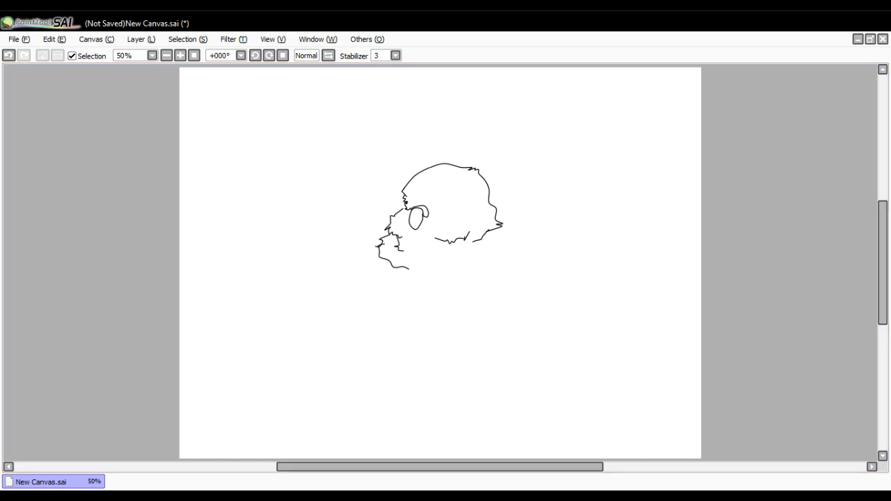
Erase the jutting outline below the front of the face.
{"action": "key", "text": "alt+Tab"}
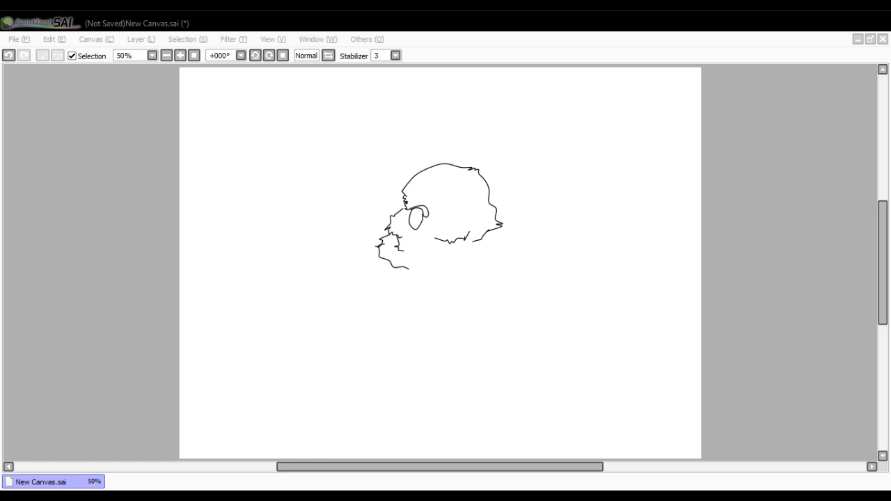
{"action": "key", "text": "alt+Tab"}
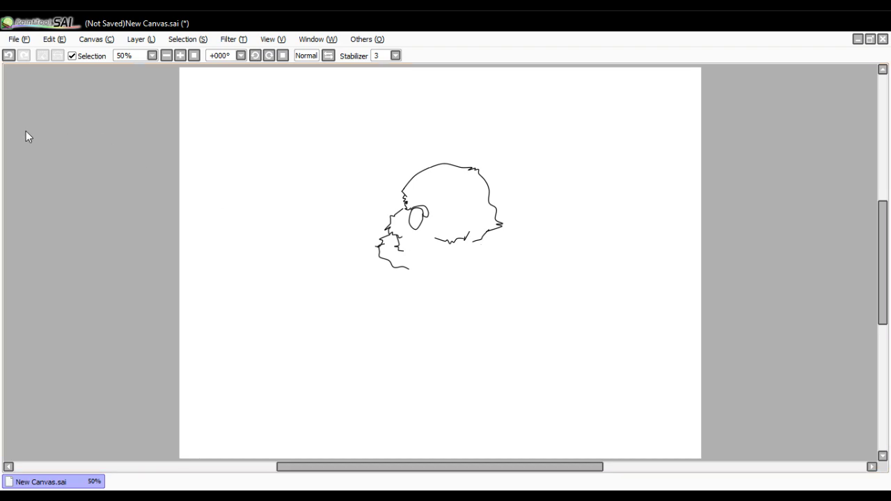
{"action": "mouse_move", "coordinate": [362, 235]}
{"action": "left_mouse_down"}
{"action": "mouse_move", "coordinate": [382, 243]}
{"action": "mouse_move", "coordinate": [379, 267]}
{"action": "mouse_move", "coordinate": [422, 279]}
{"action": "left_mouse_up"}
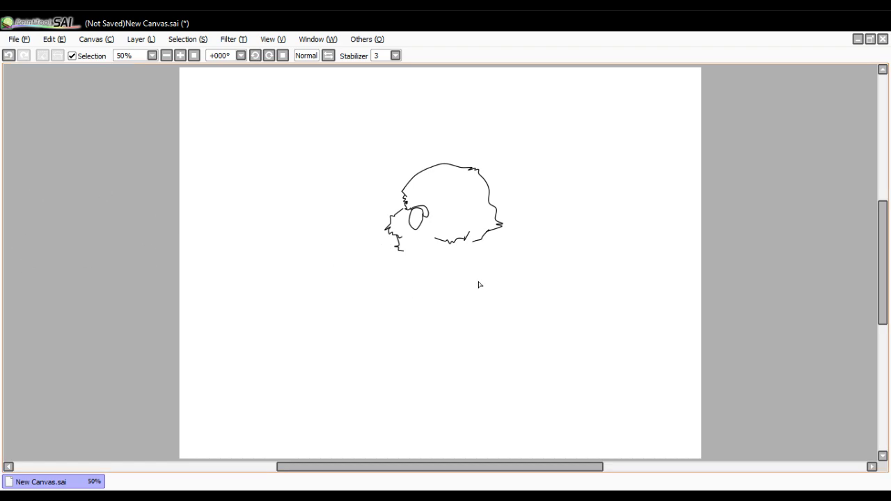
Continue the lower back contour of the head down and forward with jagged strokes toward the chin.
{"action": "left_click_drag", "start_coordinate": [475, 241], "coordinate": [466, 249]}
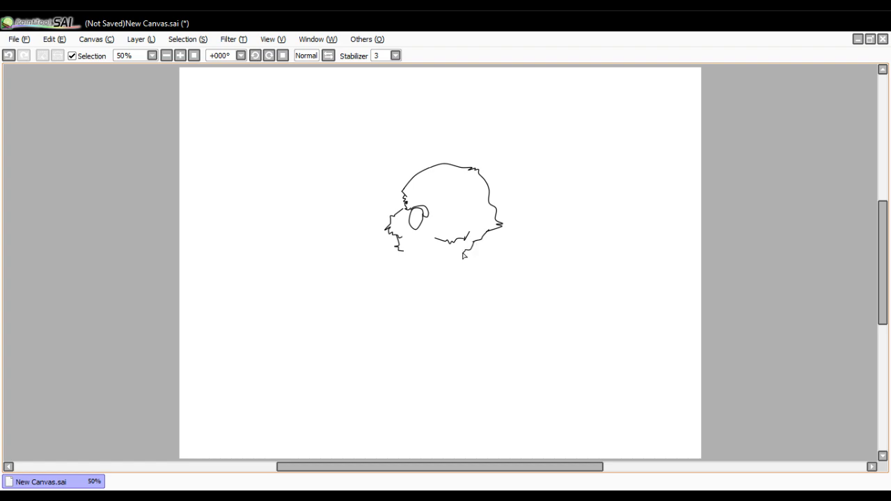
{"action": "left_click_drag", "start_coordinate": [460, 256], "coordinate": [448, 257]}
{"action": "key", "text": "ctrl+z"}
{"action": "left_click_drag", "start_coordinate": [440, 263], "coordinate": [456, 263]}
{"action": "mouse_move", "coordinate": [454, 259]}
{"action": "left_mouse_down"}
{"action": "mouse_move", "coordinate": [267, 233]}
{"action": "mouse_move", "coordinate": [70, 150]}
{"action": "left_mouse_up"}
{"action": "key", "text": "ctrl+z"}
Draw a tiny oval inside the upper part of the eye, without the stray line.
{"action": "left_click_drag", "start_coordinate": [418, 213], "coordinate": [168, 197]}
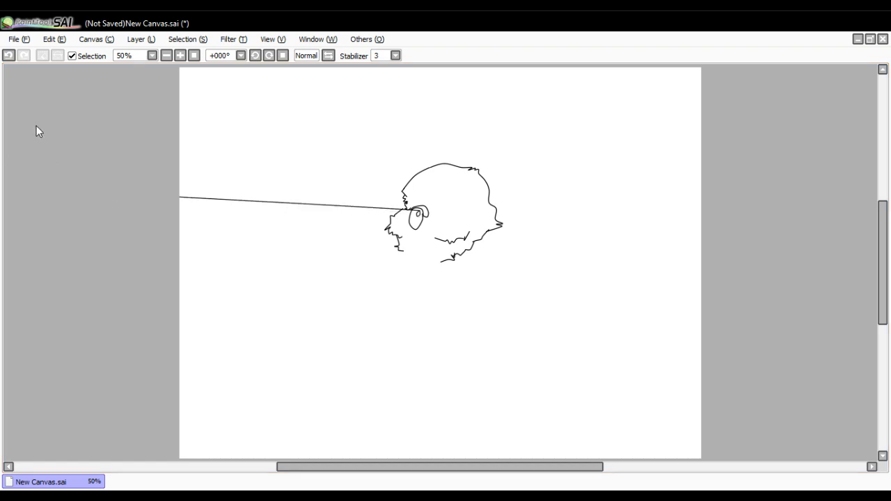
{"action": "key", "text": "ctrl+z"}
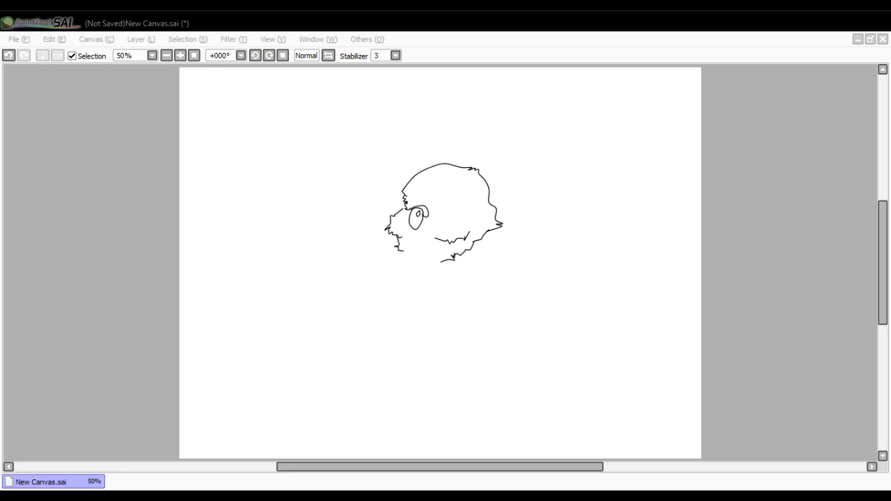
{"action": "key", "text": "alt+Tab"}
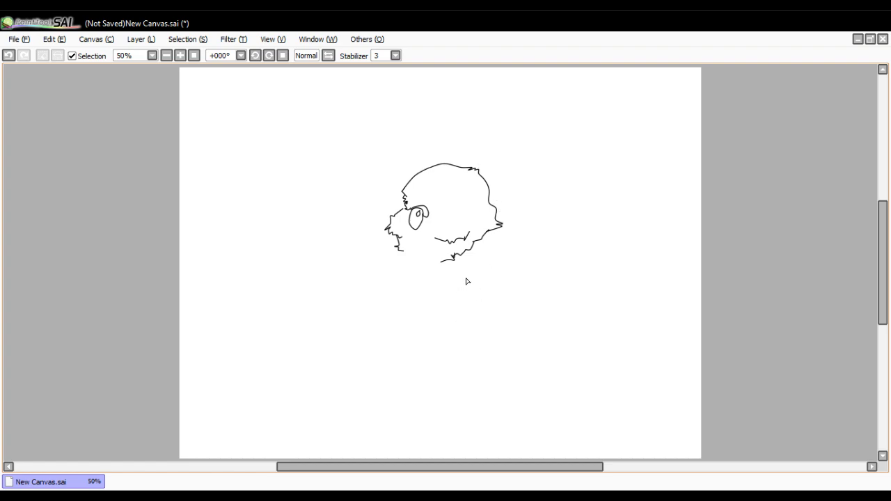
Draw an arched shoulder line below the head, sloping down at the back.
{"action": "left_click_drag", "start_coordinate": [462, 278], "coordinate": [494, 252]}
{"action": "mouse_move", "coordinate": [531, 270]}
{"action": "left_mouse_down"}
{"action": "mouse_move", "coordinate": [508, 248]}
{"action": "mouse_move", "coordinate": [178, 318]}
{"action": "left_mouse_up"}
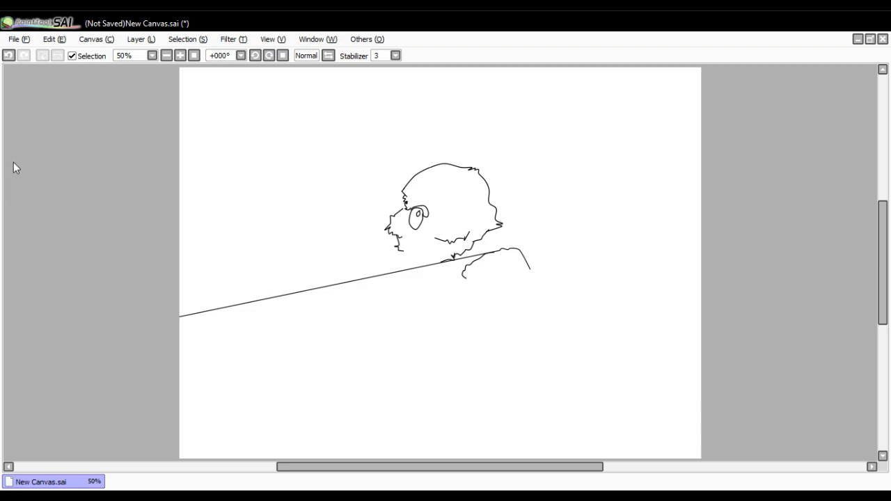
{"action": "key", "text": "ctrl+z"}
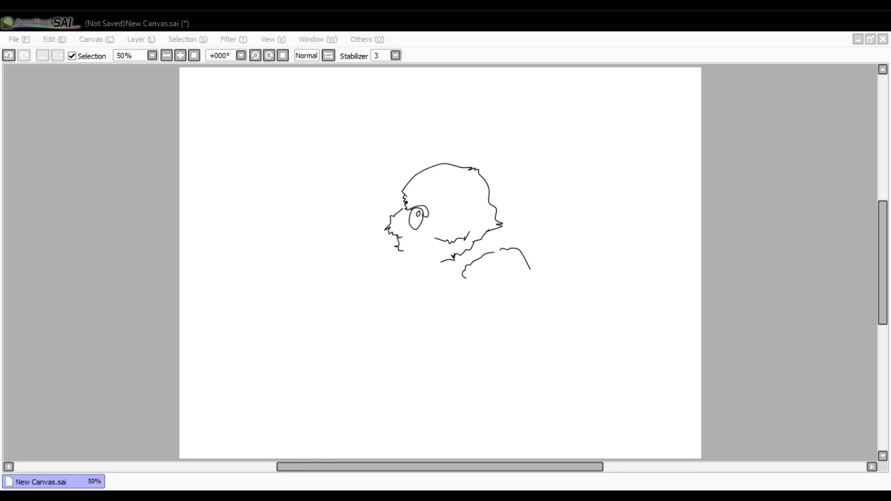
{"action": "key", "text": "alt+Tab"}
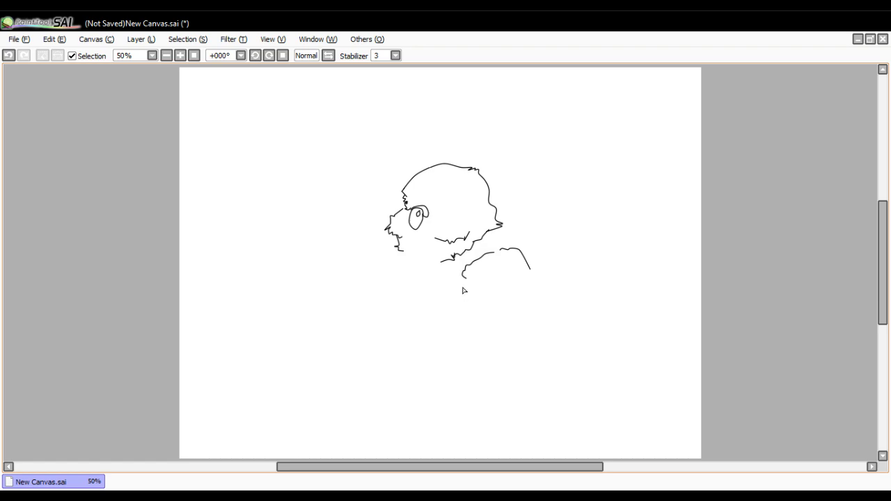
Draw the front edge of the body curving down from the front end of the shoulder line.
{"action": "mouse_move", "coordinate": [462, 282]}
{"action": "left_mouse_down"}
{"action": "mouse_move", "coordinate": [460, 298]}
{"action": "mouse_move", "coordinate": [496, 344]}
{"action": "left_mouse_up"}
{"action": "key", "text": "ctrl+z"}
{"action": "mouse_move", "coordinate": [462, 300]}
{"action": "left_mouse_down"}
{"action": "mouse_move", "coordinate": [472, 326]}
{"action": "mouse_move", "coordinate": [486, 334]}
{"action": "left_mouse_up"}
{"action": "key", "text": "ctrl+z"}
{"action": "key", "text": "ctrl+z"}
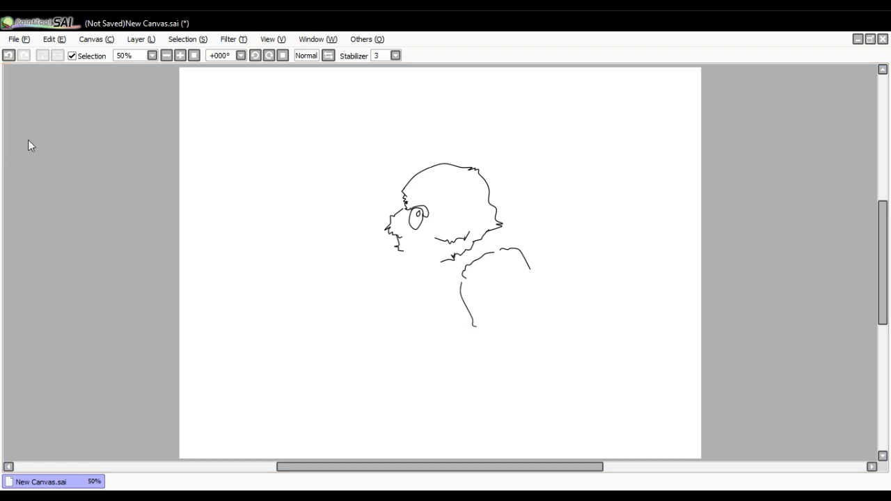
Draw the long back edge and lower front edge of the body, meeting in a point near the canvas bottom.
{"action": "mouse_move", "coordinate": [541, 319]}
{"action": "left_mouse_down"}
{"action": "mouse_move", "coordinate": [529, 272]}
{"action": "mouse_move", "coordinate": [99, 259]}
{"action": "left_mouse_up"}
{"action": "key", "text": "ctrl+z"}
{"action": "mouse_move", "coordinate": [542, 319]}
{"action": "left_mouse_down"}
{"action": "mouse_move", "coordinate": [604, 443]}
{"action": "mouse_move", "coordinate": [581, 433]}
{"action": "mouse_move", "coordinate": [587, 430]}
{"action": "left_mouse_up"}
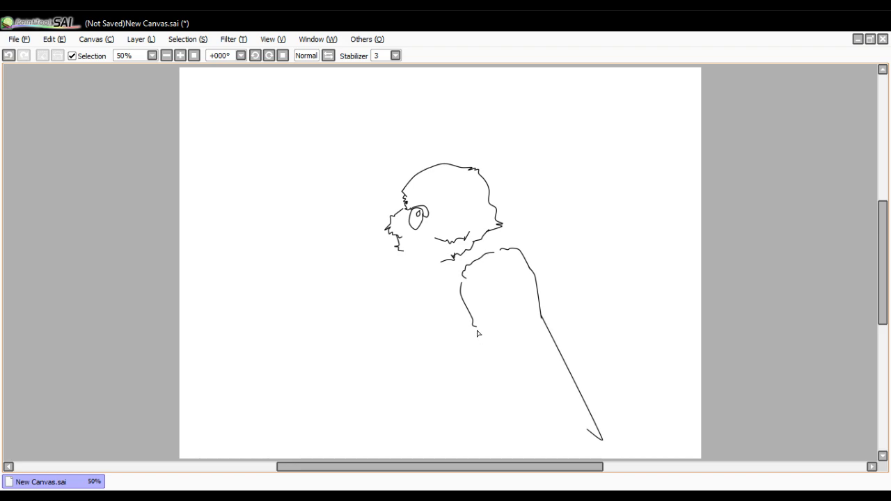
{"action": "mouse_move", "coordinate": [478, 329]}
{"action": "left_mouse_down"}
{"action": "mouse_move", "coordinate": [536, 394]}
{"action": "mouse_move", "coordinate": [582, 417]}
{"action": "mouse_move", "coordinate": [603, 443]}
{"action": "mouse_move", "coordinate": [200, 205]}
{"action": "mouse_move", "coordinate": [40, 205]}
{"action": "mouse_move", "coordinate": [37, 184]}
{"action": "left_mouse_up"}
{"action": "key", "text": "ctrl+z"}
Close the small gaps in the shoulder line and the front edge of the body.
{"action": "left_click_drag", "start_coordinate": [494, 254], "coordinate": [179, 277]}
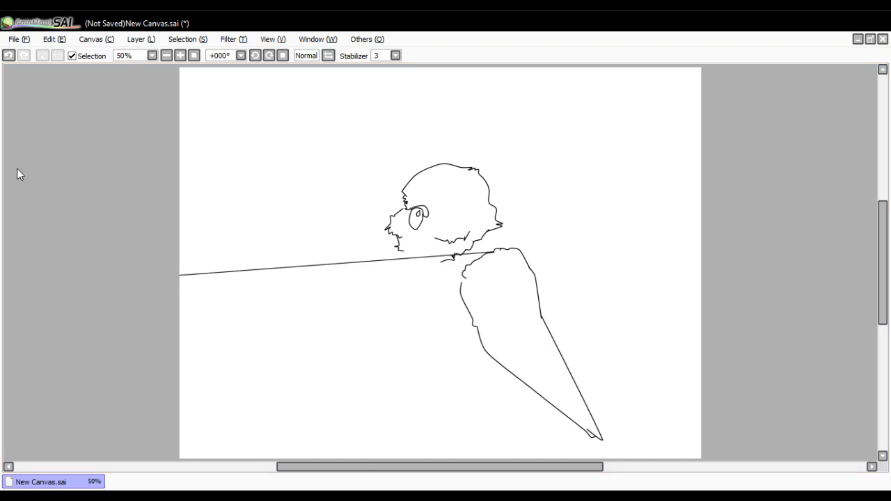
{"action": "key", "text": "ctrl+z"}
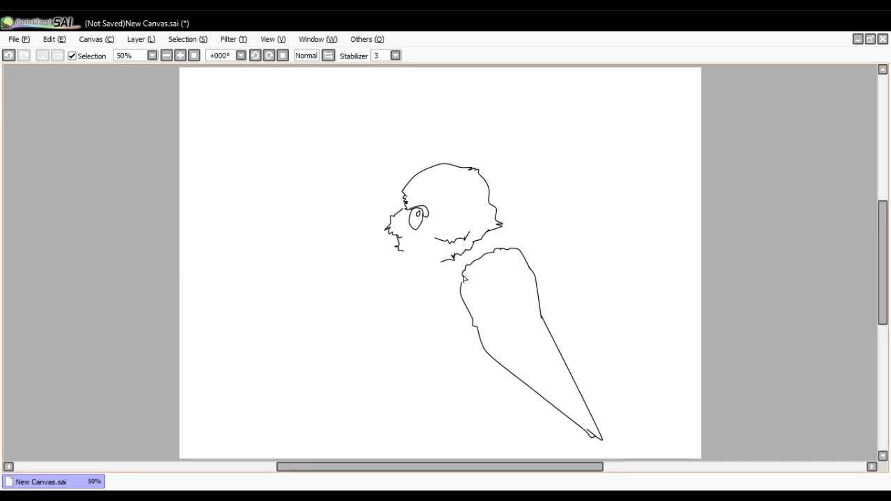
{"action": "mouse_move", "coordinate": [461, 284]}
{"action": "left_mouse_down"}
{"action": "mouse_move", "coordinate": [431, 281]}
{"action": "mouse_move", "coordinate": [127, 159]}
{"action": "left_mouse_up"}
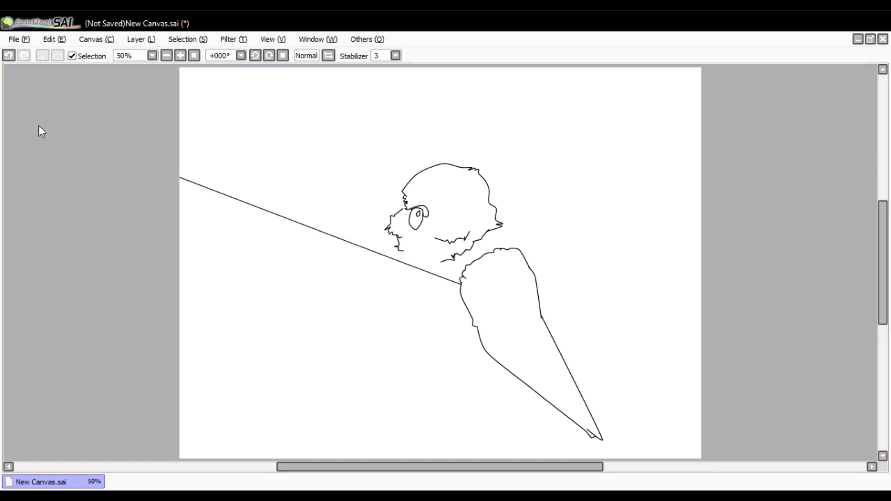
{"action": "key", "text": "ctrl+z"}
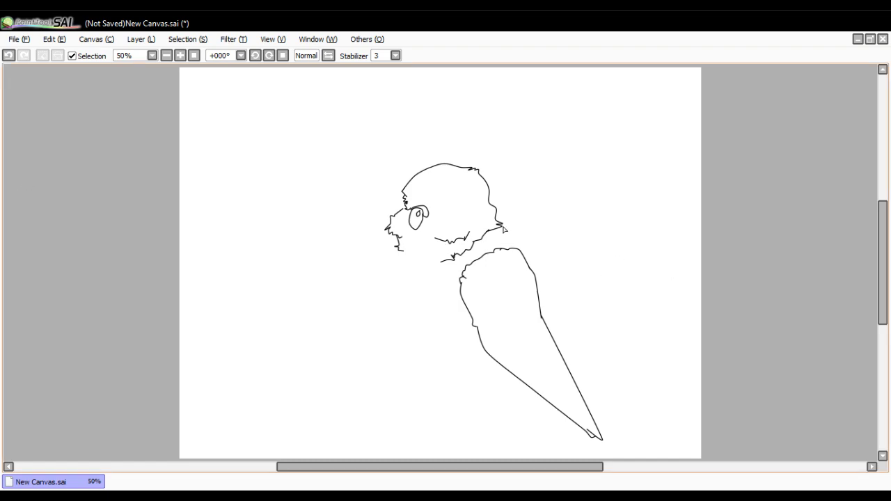
Draw a short tufted stroke extending outward from the back of the head, undoing the unwanted attempts.
{"action": "mouse_move", "coordinate": [501, 226]}
{"action": "left_mouse_down"}
{"action": "mouse_move", "coordinate": [519, 233]}
{"action": "mouse_move", "coordinate": [545, 215]}
{"action": "mouse_move", "coordinate": [6, 210]}
{"action": "left_mouse_up"}
{"action": "key", "text": "ctrl+z"}
{"action": "key", "text": "ctrl+z"}
{"action": "key", "text": "ctrl+z"}
{"action": "mouse_move", "coordinate": [490, 195]}
{"action": "left_mouse_down"}
{"action": "mouse_move", "coordinate": [516, 208]}
{"action": "mouse_move", "coordinate": [525, 231]}
{"action": "left_mouse_up"}
{"action": "key", "text": "ctrl+z"}
{"action": "key", "text": "ctrl+z"}
Draw a short hooked tuft beside the lower back and erase the long pointed end of the body.
{"action": "left_click_drag", "start_coordinate": [558, 295], "coordinate": [652, 318]}
{"action": "mouse_move", "coordinate": [569, 298]}
{"action": "left_mouse_down"}
{"action": "mouse_move", "coordinate": [564, 312]}
{"action": "mouse_move", "coordinate": [541, 321]}
{"action": "mouse_move", "coordinate": [595, 319]}
{"action": "mouse_move", "coordinate": [14, 143]}
{"action": "left_mouse_up"}
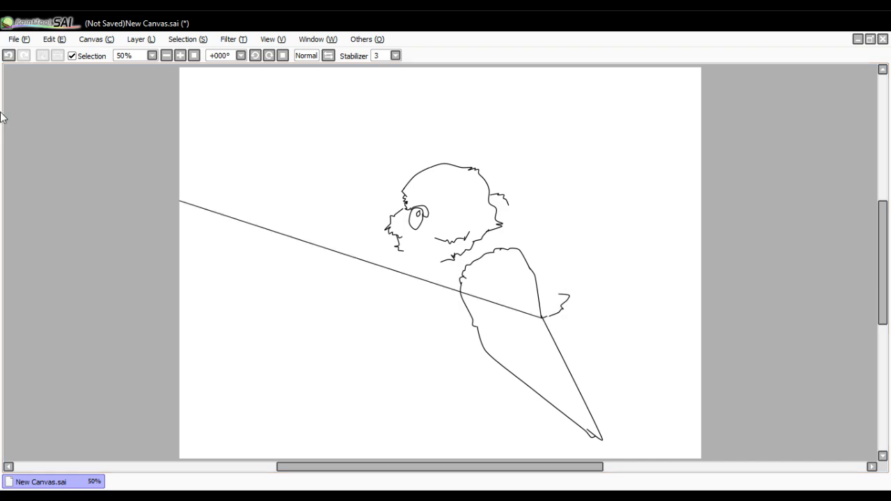
{"action": "key", "text": "ctrl+z"}
{"action": "mouse_move", "coordinate": [563, 349]}
{"action": "left_mouse_down"}
{"action": "mouse_move", "coordinate": [519, 390]}
{"action": "mouse_move", "coordinate": [510, 363]}
{"action": "mouse_move", "coordinate": [553, 337]}
{"action": "mouse_move", "coordinate": [545, 327]}
{"action": "mouse_move", "coordinate": [581, 405]}
{"action": "mouse_move", "coordinate": [629, 472]}
{"action": "mouse_move", "coordinate": [530, 388]}
{"action": "mouse_move", "coordinate": [564, 409]}
{"action": "left_mouse_up"}
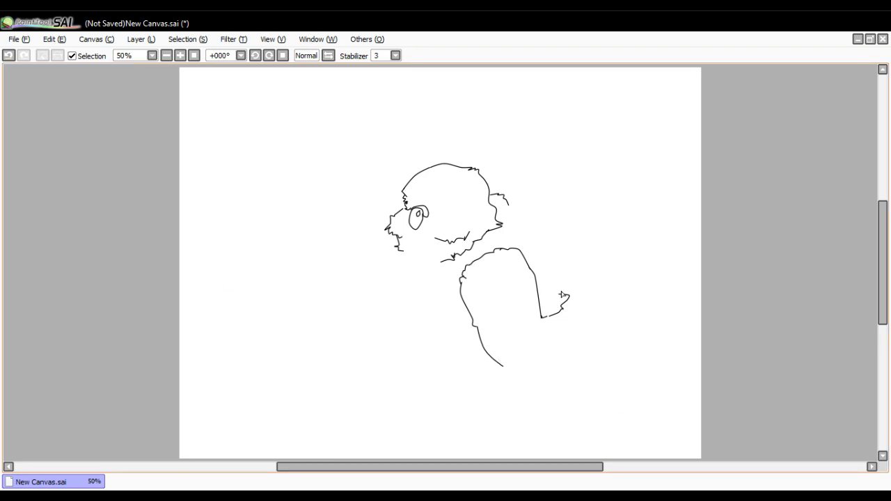
Draw a jagged outer contour linking the tuft behind the head with the hooked tuft beside the lower back.
{"action": "left_click_drag", "start_coordinate": [559, 292], "coordinate": [543, 254]}
{"action": "mouse_move", "coordinate": [507, 218]}
{"action": "left_mouse_down"}
{"action": "mouse_move", "coordinate": [508, 204]}
{"action": "mouse_move", "coordinate": [522, 222]}
{"action": "left_mouse_up"}
{"action": "left_click_drag", "start_coordinate": [526, 233], "coordinate": [543, 246]}
{"action": "key", "text": "ctrl+z"}
{"action": "left_click_drag", "start_coordinate": [537, 242], "coordinate": [539, 251]}
{"action": "left_click_drag", "start_coordinate": [536, 237], "coordinate": [547, 260]}
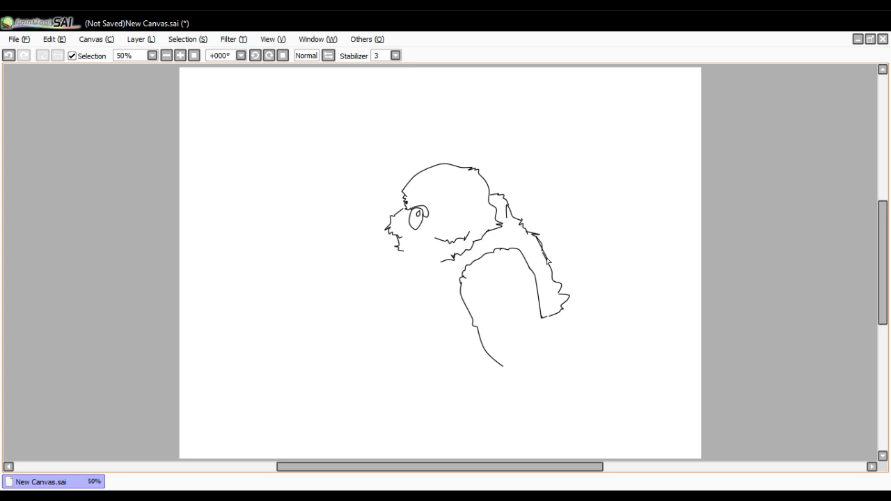
Remove the stray line and erase the body outline together with the lower part of the outer contour.
{"action": "left_click_drag", "start_coordinate": [547, 258], "coordinate": [2, 62]}
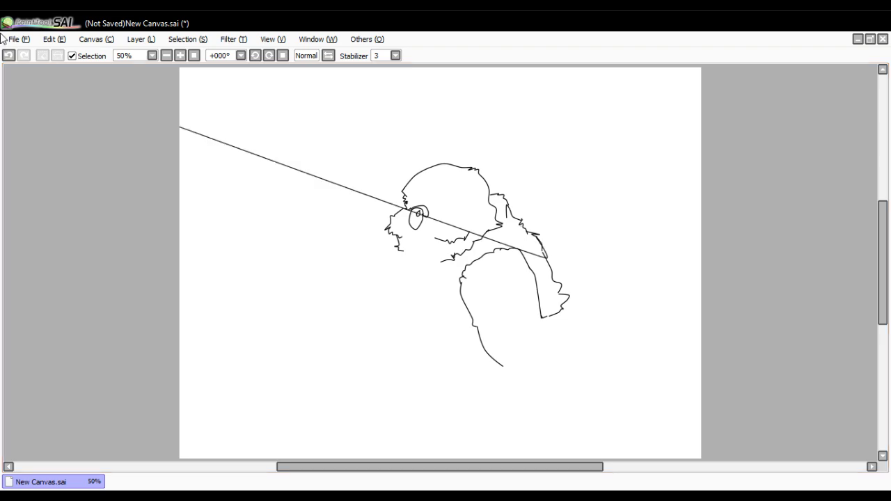
{"action": "key", "text": "ctrl+z"}
{"action": "mouse_move", "coordinate": [543, 313]}
{"action": "left_mouse_down"}
{"action": "mouse_move", "coordinate": [530, 271]}
{"action": "mouse_move", "coordinate": [507, 260]}
{"action": "mouse_move", "coordinate": [554, 283]}
{"action": "mouse_move", "coordinate": [562, 302]}
{"action": "mouse_move", "coordinate": [543, 321]}
{"action": "left_mouse_up"}
{"action": "mouse_move", "coordinate": [546, 254]}
{"action": "left_mouse_down"}
{"action": "mouse_move", "coordinate": [489, 241]}
{"action": "mouse_move", "coordinate": [519, 249]}
{"action": "mouse_move", "coordinate": [478, 257]}
{"action": "mouse_move", "coordinate": [461, 284]}
{"action": "left_mouse_up"}
{"action": "mouse_move", "coordinate": [464, 331]}
{"action": "left_mouse_down"}
{"action": "mouse_move", "coordinate": [463, 286]}
{"action": "mouse_move", "coordinate": [494, 358]}
{"action": "left_mouse_up"}
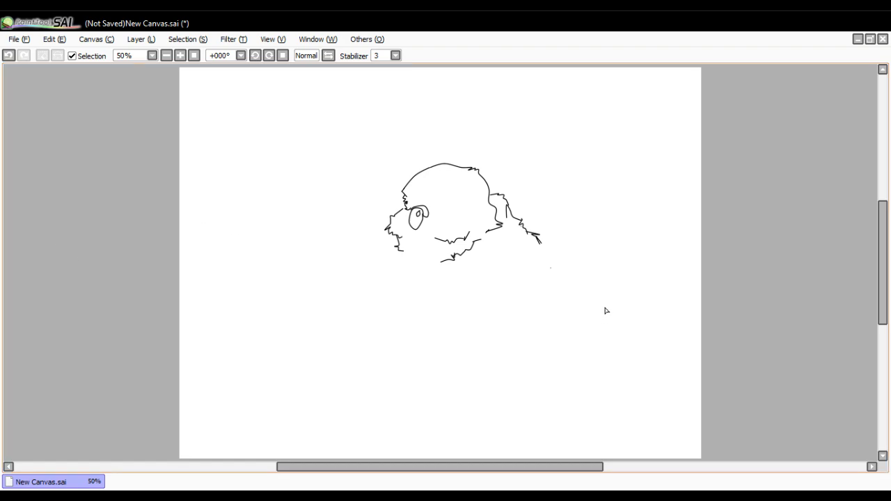
Draw a small V-shaped tuft well below the back of the head, removing the stray line.
{"action": "mouse_move", "coordinate": [470, 285]}
{"action": "left_mouse_down"}
{"action": "mouse_move", "coordinate": [481, 298]}
{"action": "mouse_move", "coordinate": [491, 293]}
{"action": "left_mouse_up"}
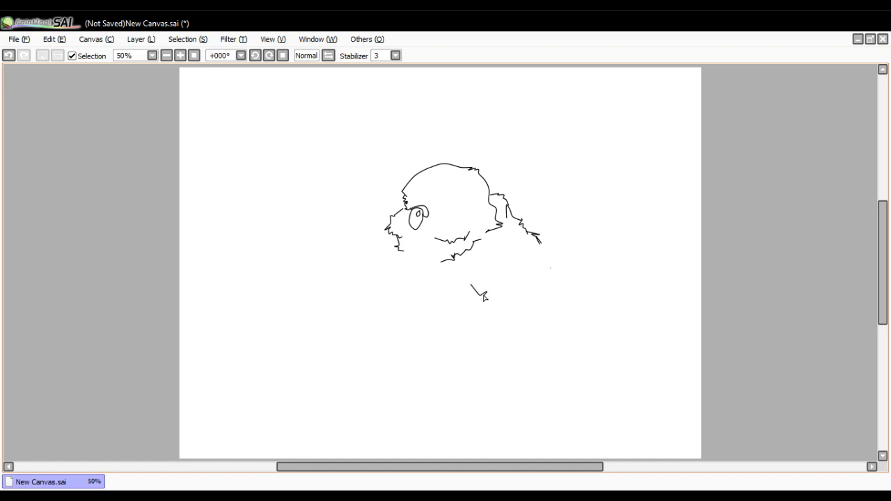
{"action": "left_click_drag", "start_coordinate": [490, 293], "coordinate": [105, 208]}
{"action": "key", "text": "ctrl+z"}
Draw the jagged breast and belly contour from below the face down to the underside, removing the unwanted strokes and stray line.
{"action": "left_click_drag", "start_coordinate": [392, 241], "coordinate": [387, 254]}
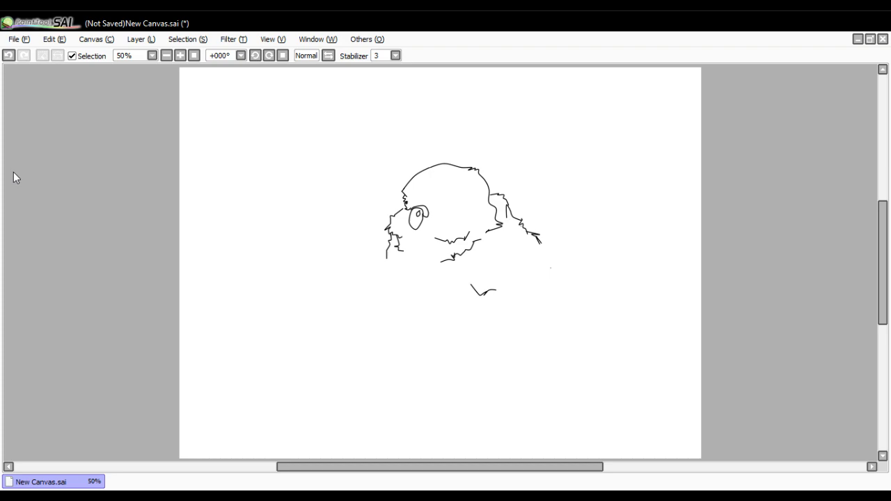
{"action": "mouse_move", "coordinate": [456, 333]}
{"action": "left_mouse_down"}
{"action": "mouse_move", "coordinate": [405, 326]}
{"action": "mouse_move", "coordinate": [438, 341]}
{"action": "left_mouse_up"}
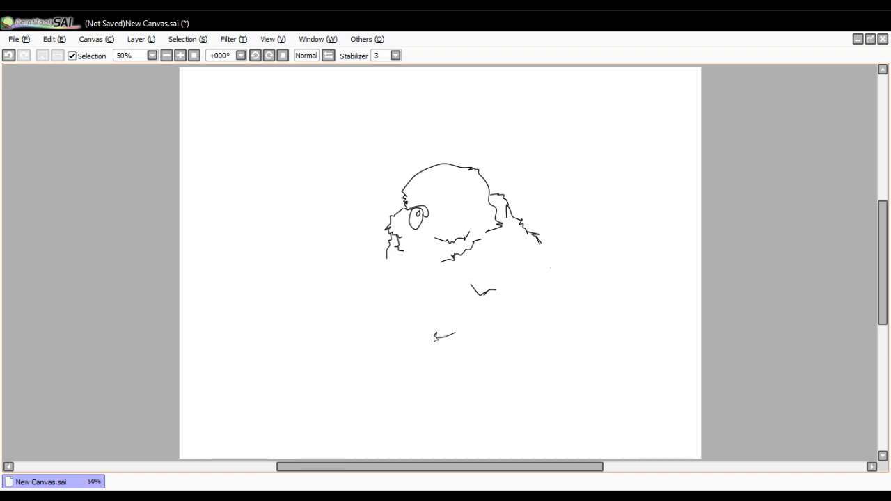
{"action": "left_click_drag", "start_coordinate": [431, 337], "coordinate": [412, 327]}
{"action": "left_click", "coordinate": [411, 324]}
{"action": "left_click", "coordinate": [413, 331]}
{"action": "left_click", "coordinate": [401, 325]}
{"action": "key", "text": "ctrl+z"}
{"action": "left_click_drag", "start_coordinate": [410, 330], "coordinate": [389, 293]}
{"action": "mouse_move", "coordinate": [387, 259]}
{"action": "left_mouse_down"}
{"action": "mouse_move", "coordinate": [385, 286]}
{"action": "mouse_move", "coordinate": [299, 280]}
{"action": "mouse_move", "coordinate": [225, 146]}
{"action": "mouse_move", "coordinate": [1, 91]}
{"action": "left_mouse_up"}
{"action": "key", "text": "ctrl+z"}
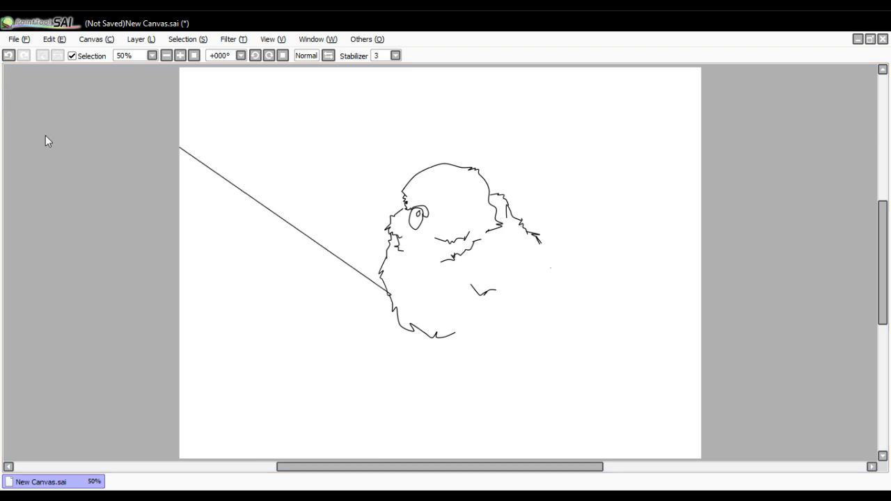
{"action": "key", "text": "ctrl+z"}
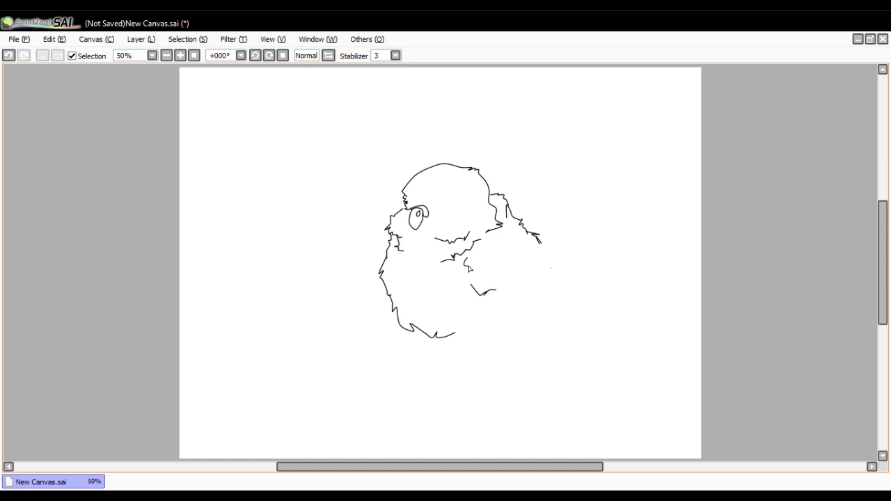
Draw a small shoulder curve below the neck and the first lines of the folded wing's lower and upper edges.
{"action": "left_click_drag", "start_coordinate": [468, 267], "coordinate": [116, 210]}
{"action": "key", "text": "ctrl+z"}
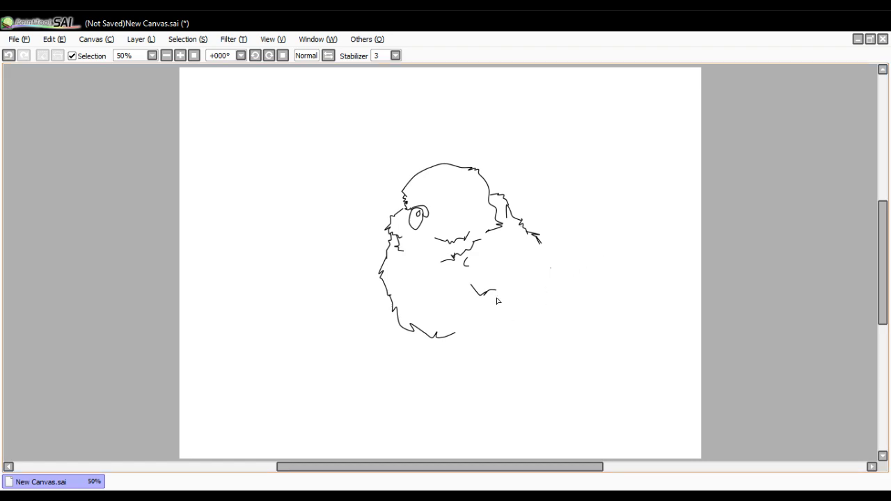
{"action": "left_click_drag", "start_coordinate": [483, 302], "coordinate": [517, 307]}
{"action": "mouse_move", "coordinate": [605, 305]}
{"action": "left_mouse_down"}
{"action": "mouse_move", "coordinate": [507, 313]}
{"action": "mouse_move", "coordinate": [198, 254]}
{"action": "mouse_move", "coordinate": [4, 151]}
{"action": "left_mouse_up"}
{"action": "key", "text": "ctrl+z"}
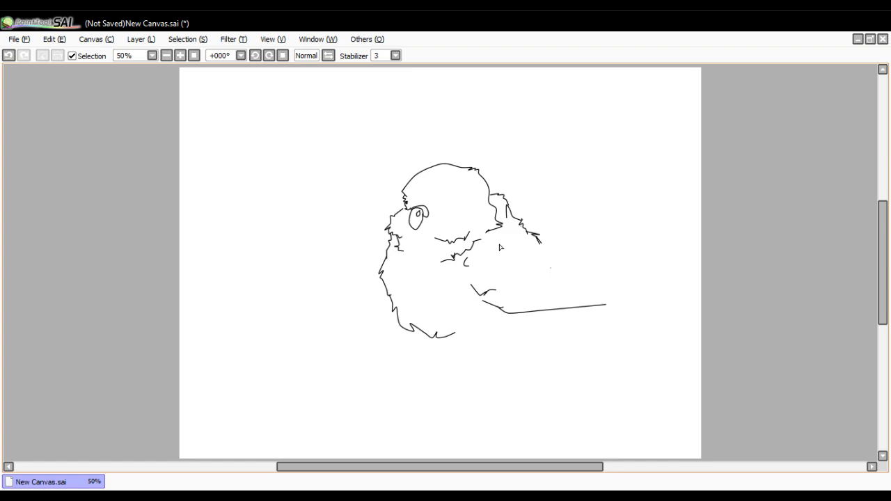
{"action": "mouse_move", "coordinate": [489, 242]}
{"action": "left_mouse_down"}
{"action": "mouse_move", "coordinate": [529, 246]}
{"action": "mouse_move", "coordinate": [239, 169]}
{"action": "mouse_move", "coordinate": [259, 164]}
{"action": "mouse_move", "coordinate": [1, 166]}
{"action": "left_mouse_up"}
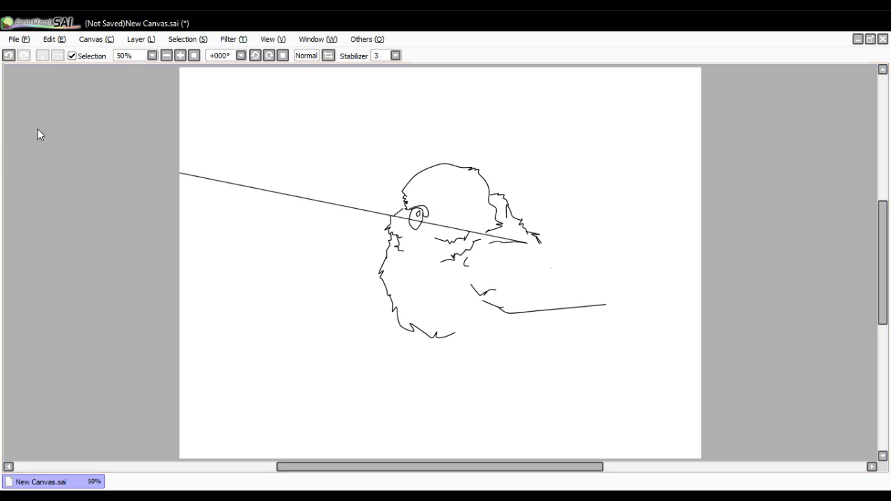
{"action": "key", "text": "ctrl+z"}
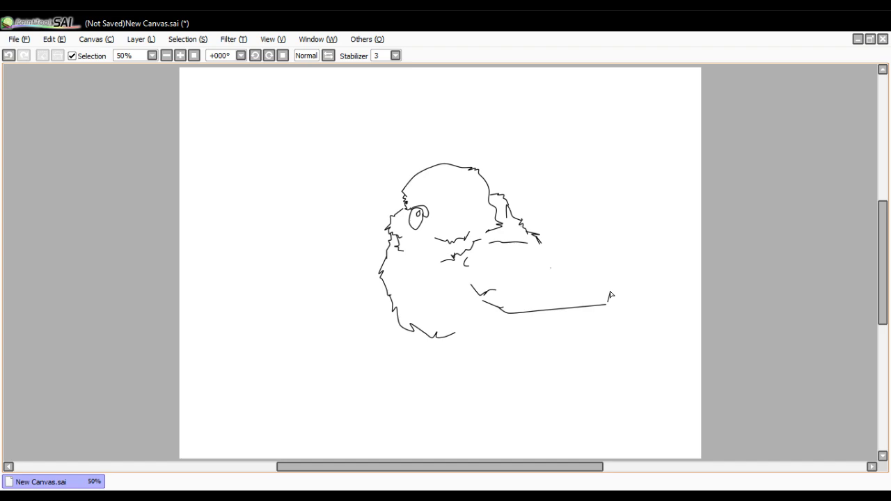
Draw the long pointed feather tips at the end of the wing, removing the stray lines.
{"action": "left_click_drag", "start_coordinate": [610, 295], "coordinate": [593, 291]}
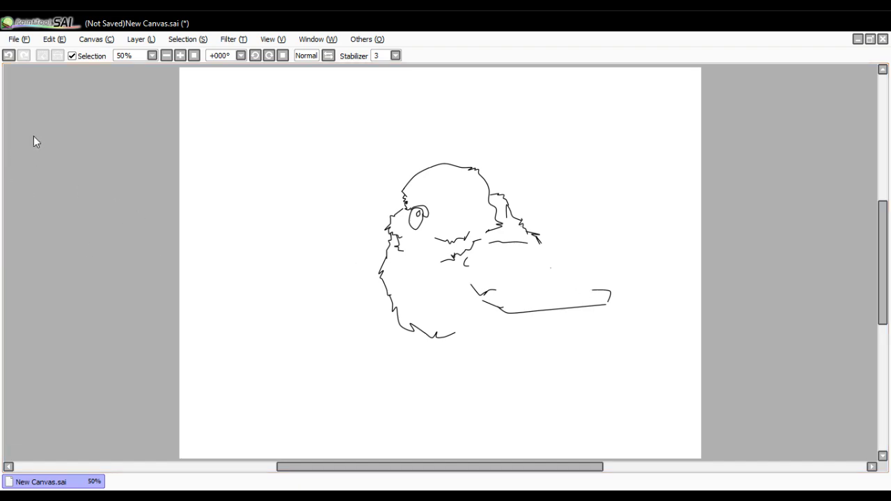
{"action": "mouse_move", "coordinate": [564, 275]}
{"action": "left_mouse_down"}
{"action": "mouse_move", "coordinate": [671, 276]}
{"action": "mouse_move", "coordinate": [606, 295]}
{"action": "mouse_move", "coordinate": [193, 207]}
{"action": "mouse_move", "coordinate": [33, 138]}
{"action": "left_mouse_up"}
{"action": "key", "text": "ctrl+z"}
{"action": "mouse_move", "coordinate": [544, 252]}
{"action": "left_mouse_down"}
{"action": "mouse_move", "coordinate": [653, 259]}
{"action": "mouse_move", "coordinate": [666, 262]}
{"action": "mouse_move", "coordinate": [626, 268]}
{"action": "mouse_move", "coordinate": [676, 274]}
{"action": "mouse_move", "coordinate": [253, 243]}
{"action": "mouse_move", "coordinate": [1, 189]}
{"action": "left_mouse_up"}
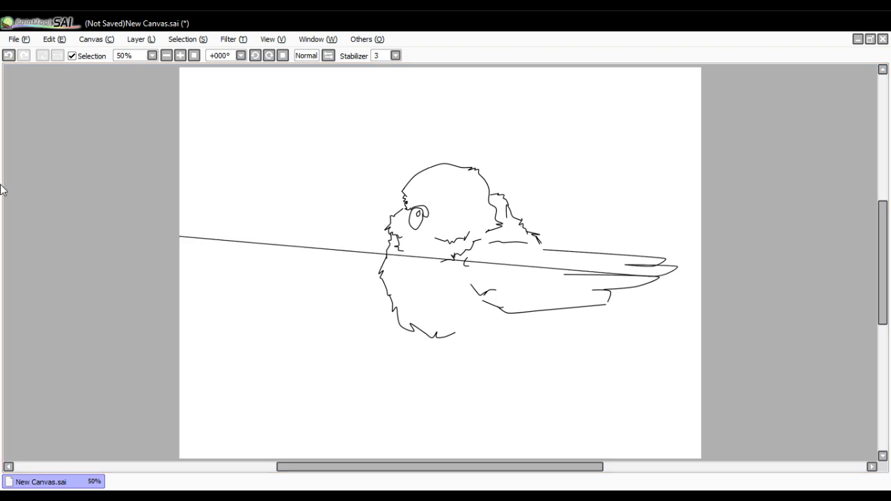
{"action": "key", "text": "ctrl+z"}
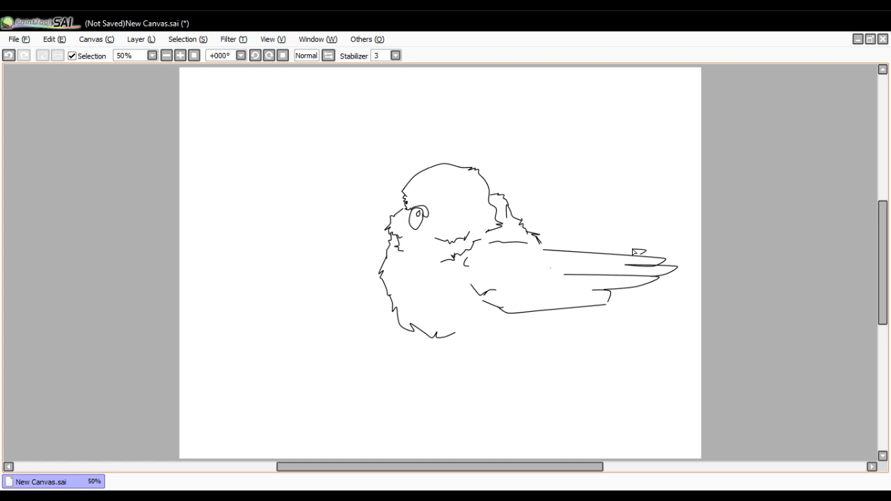
Draw the wing's uppermost feather with its curved upper edge, and add a short feather line at the lower wing tip.
{"action": "mouse_move", "coordinate": [647, 253]}
{"action": "left_mouse_down"}
{"action": "mouse_move", "coordinate": [559, 239]}
{"action": "mouse_move", "coordinate": [513, 244]}
{"action": "left_mouse_up"}
{"action": "left_click_drag", "start_coordinate": [508, 243], "coordinate": [139, 117]}
{"action": "key", "text": "ctrl+z"}
{"action": "mouse_move", "coordinate": [600, 301]}
{"action": "left_mouse_down"}
{"action": "mouse_move", "coordinate": [588, 300]}
{"action": "mouse_move", "coordinate": [612, 302]}
{"action": "mouse_move", "coordinate": [217, 239]}
{"action": "left_mouse_up"}
{"action": "key", "text": "ctrl+z"}
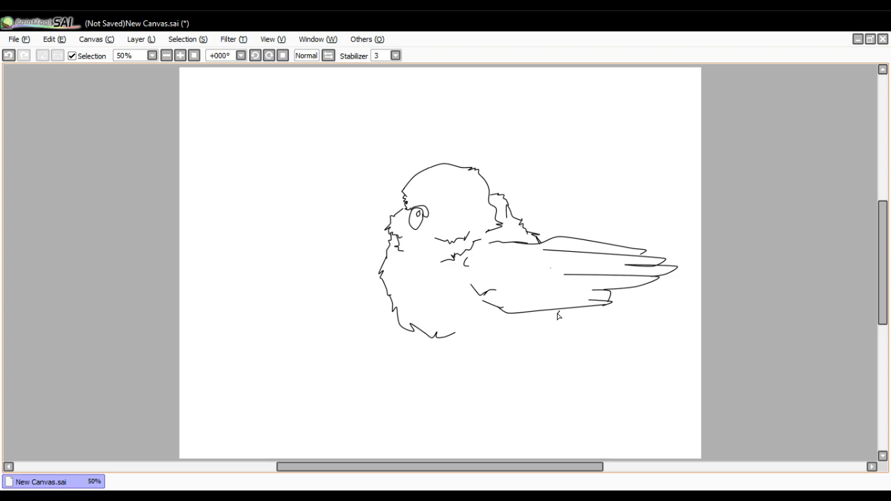
Draw the body's underside contour from below the wing to the lower belly, undoing the unwanted attempts.
{"action": "left_click_drag", "start_coordinate": [560, 312], "coordinate": [526, 322]}
{"action": "key", "text": "ctrl+z"}
{"action": "mouse_move", "coordinate": [535, 318]}
{"action": "left_mouse_down"}
{"action": "mouse_move", "coordinate": [475, 329]}
{"action": "mouse_move", "coordinate": [495, 334]}
{"action": "mouse_move", "coordinate": [449, 332]}
{"action": "left_mouse_up"}
{"action": "key", "text": "ctrl+z"}
{"action": "key", "text": "ctrl+z"}
{"action": "left_click_drag", "start_coordinate": [522, 324], "coordinate": [484, 341]}
{"action": "left_click", "coordinate": [475, 347]}
{"action": "left_click_drag", "start_coordinate": [451, 354], "coordinate": [447, 345]}
{"action": "mouse_move", "coordinate": [440, 338]}
{"action": "left_mouse_down"}
{"action": "mouse_move", "coordinate": [278, 167]}
{"action": "mouse_move", "coordinate": [14, 140]}
{"action": "left_mouse_up"}
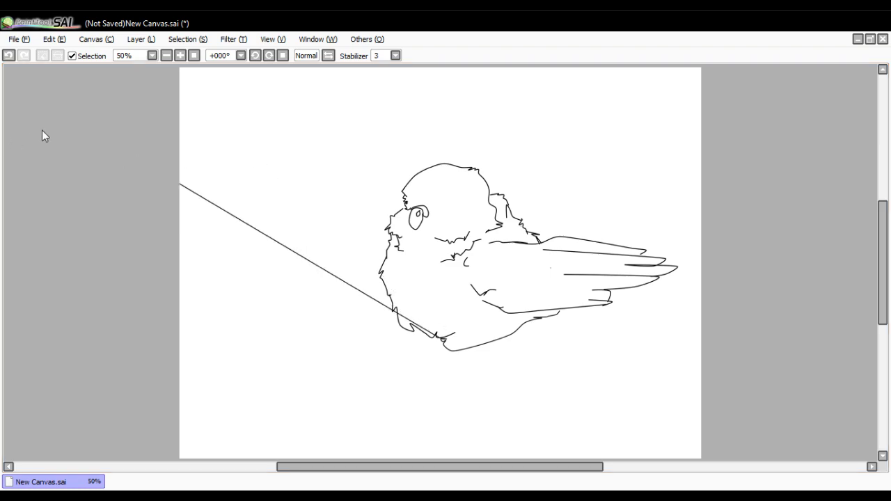
{"action": "key", "text": "ctrl+z"}
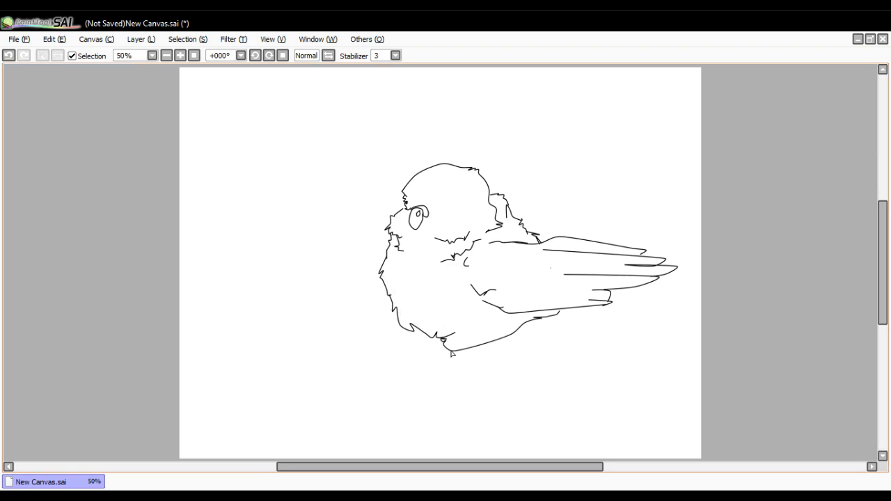
{"action": "mouse_move", "coordinate": [452, 351]}
{"action": "left_mouse_down"}
{"action": "mouse_move", "coordinate": [404, 346]}
{"action": "mouse_move", "coordinate": [436, 360]}
{"action": "left_mouse_up"}
{"action": "key", "text": "ctrl+z"}
{"action": "left_click", "coordinate": [436, 358]}
{"action": "left_click_drag", "start_coordinate": [407, 363], "coordinate": [18, 174]}
{"action": "key", "text": "ctrl+z"}
{"action": "left_click", "coordinate": [600, 295]}
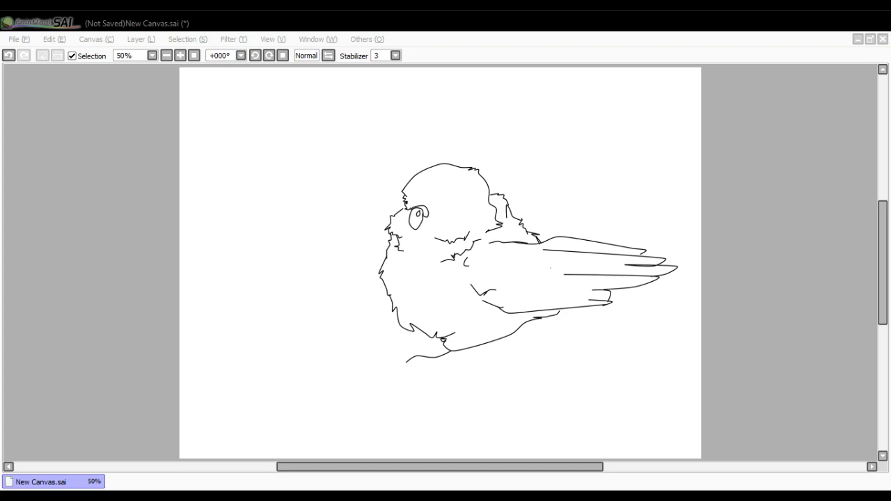
{"action": "key", "text": "alt+Tab"}
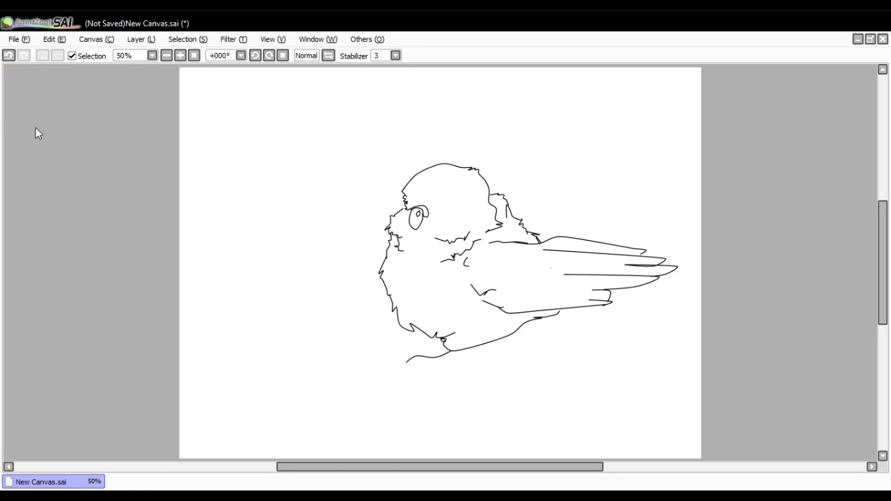
{"action": "left_click", "coordinate": [7, 55]}
{"action": "left_click", "coordinate": [7, 55]}
{"action": "left_click", "coordinate": [8, 55]}
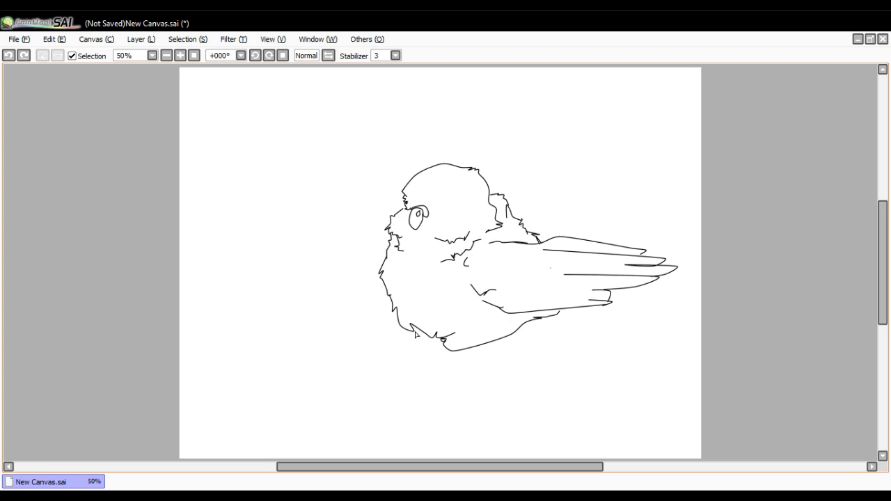
Draw a short contour joining the jagged ends along the lower belly and remove the stray line.
{"action": "mouse_move", "coordinate": [416, 335]}
{"action": "left_mouse_down"}
{"action": "mouse_move", "coordinate": [443, 342]}
{"action": "mouse_move", "coordinate": [255, 299]}
{"action": "mouse_move", "coordinate": [88, 233]}
{"action": "mouse_move", "coordinate": [2, 145]}
{"action": "left_mouse_up"}
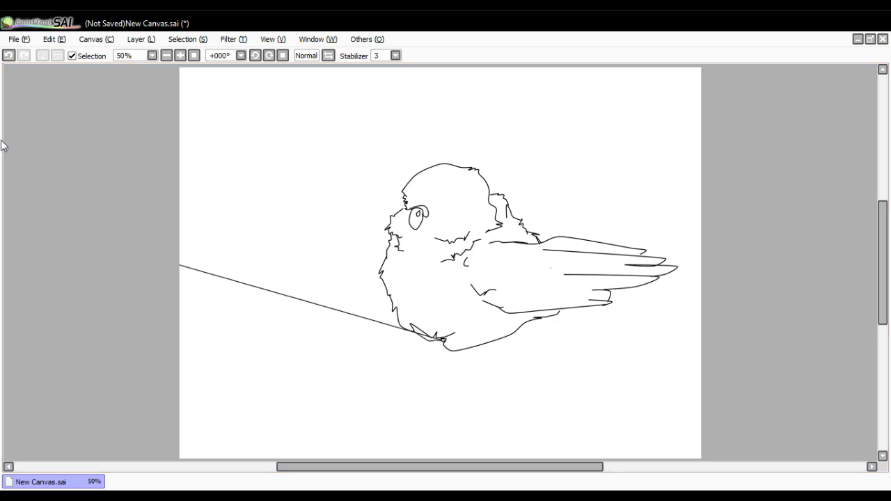
{"action": "key", "text": "ctrl+z"}
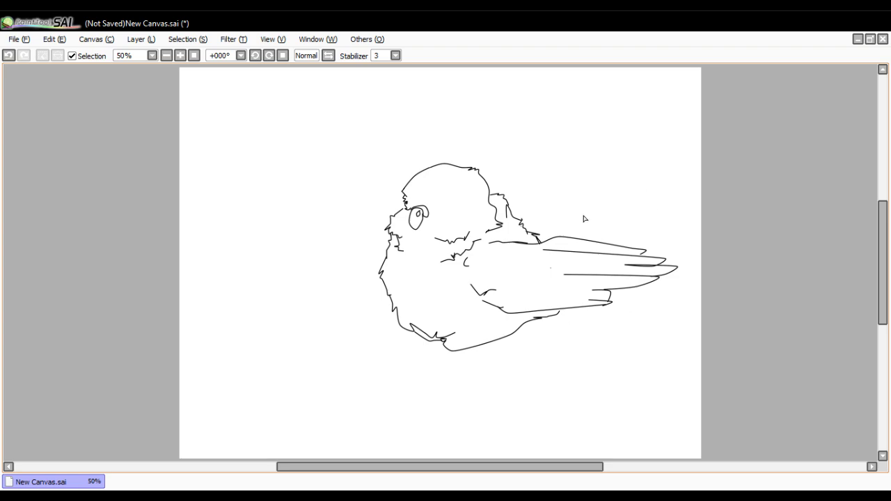
{"action": "mouse_move", "coordinate": [607, 245]}
{"action": "left_mouse_down"}
{"action": "mouse_move", "coordinate": [613, 227]}
{"action": "mouse_move", "coordinate": [603, 221]}
{"action": "left_mouse_up"}
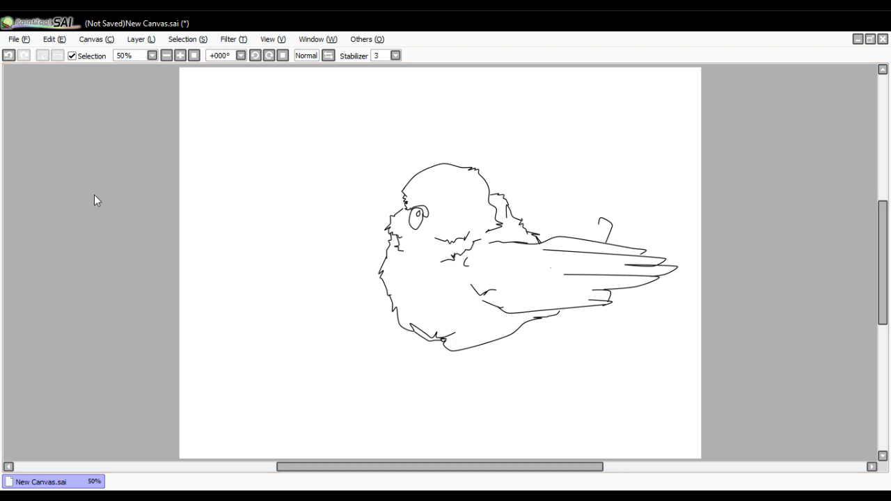
{"action": "left_click", "coordinate": [8, 56]}
{"action": "left_click", "coordinate": [8, 55]}
{"action": "left_click", "coordinate": [8, 55]}
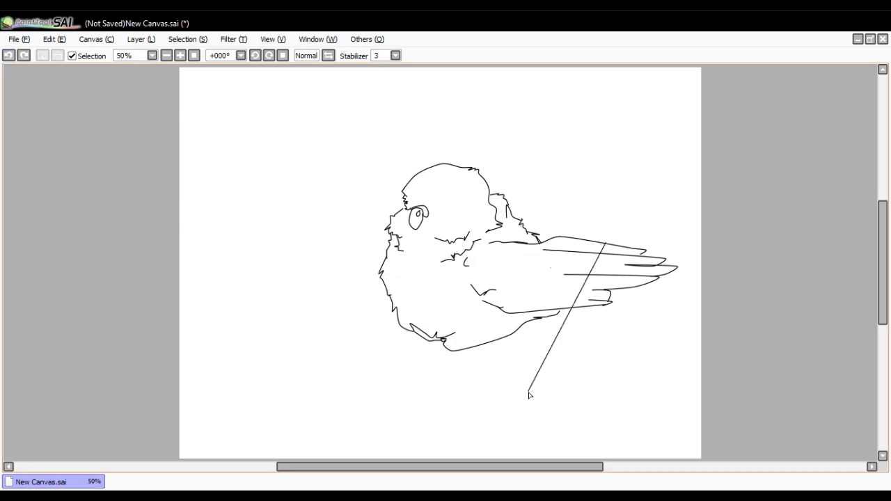
{"action": "key", "text": "ctrl+z"}
Draw the lower tail feather with an inner line and an angled tip beneath the wing, removing the stray lines.
{"action": "left_click", "coordinate": [546, 319]}
{"action": "mouse_move", "coordinate": [547, 321]}
{"action": "left_mouse_down"}
{"action": "mouse_move", "coordinate": [598, 326]}
{"action": "mouse_move", "coordinate": [593, 332]}
{"action": "mouse_move", "coordinate": [646, 349]}
{"action": "left_mouse_up"}
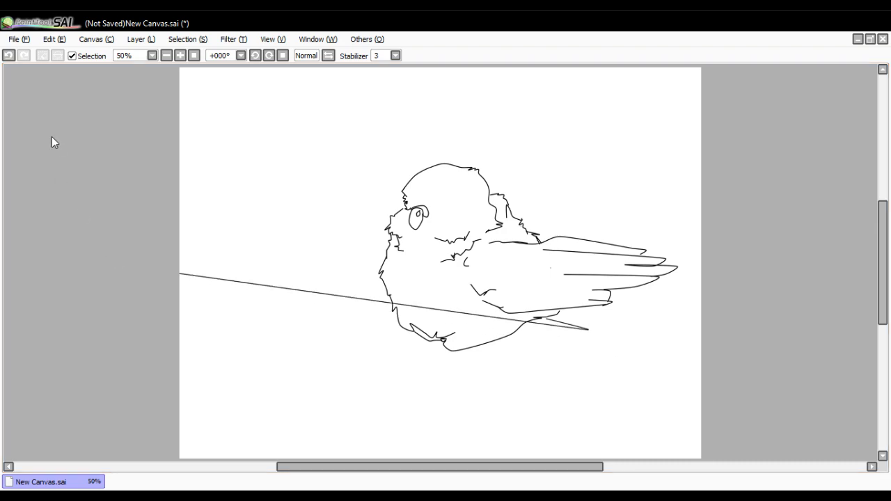
{"action": "key", "text": "ctrl+z"}
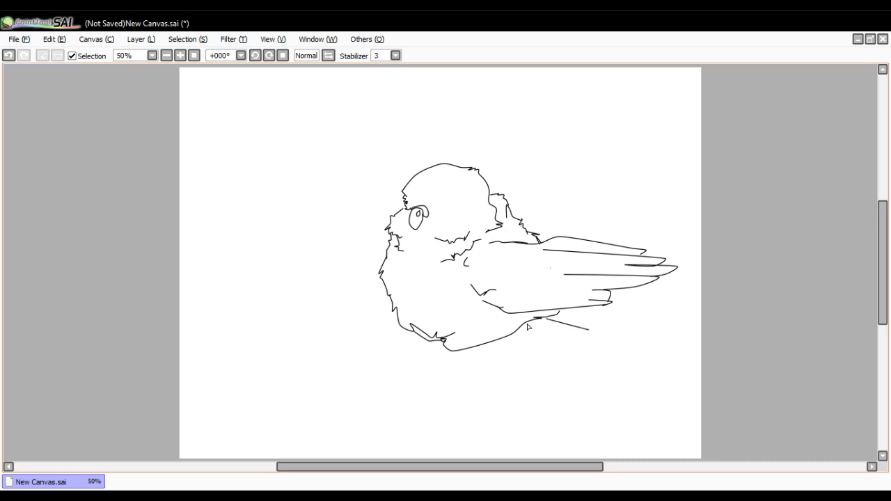
{"action": "mouse_move", "coordinate": [528, 325]}
{"action": "left_mouse_down"}
{"action": "mouse_move", "coordinate": [626, 357]}
{"action": "mouse_move", "coordinate": [593, 344]}
{"action": "mouse_move", "coordinate": [378, 342]}
{"action": "mouse_move", "coordinate": [167, 317]}
{"action": "left_mouse_up"}
{"action": "key", "text": "ctrl+z"}
Draw a longer tail feather with a rounded tip between the wing and the lower tail feather.
{"action": "left_click_drag", "start_coordinate": [581, 315], "coordinate": [655, 326]}
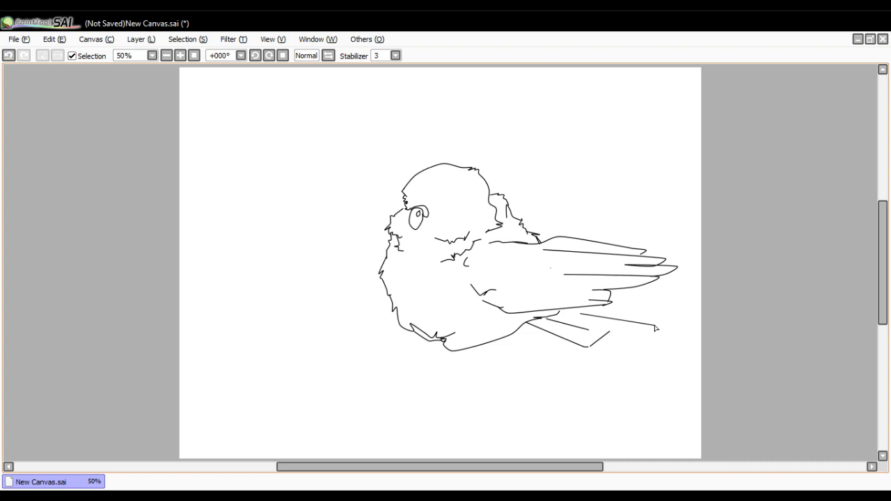
{"action": "left_click", "coordinate": [637, 315]}
{"action": "mouse_move", "coordinate": [638, 316]}
{"action": "left_mouse_down"}
{"action": "mouse_move", "coordinate": [618, 332]}
{"action": "mouse_move", "coordinate": [595, 330]}
{"action": "mouse_move", "coordinate": [560, 312]}
{"action": "mouse_move", "coordinate": [164, 270]}
{"action": "left_mouse_up"}
{"action": "key", "text": "ctrl+z"}
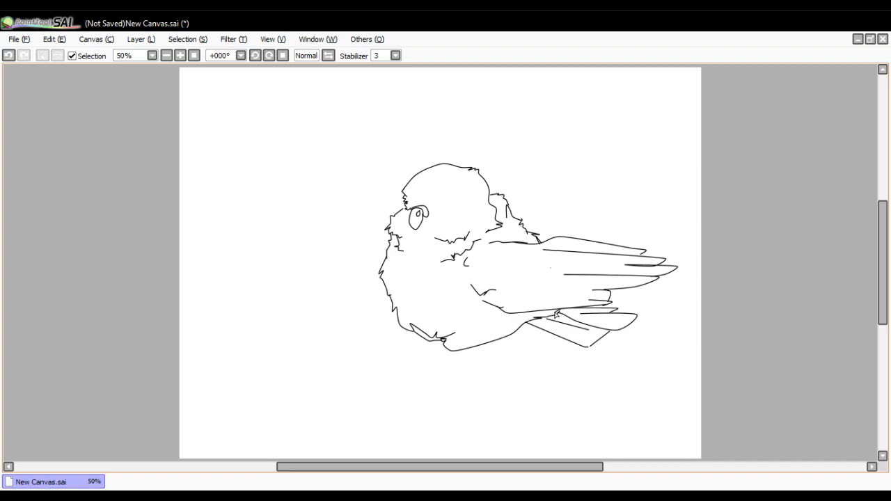
Erase the overlapping lines at the tail base and redraw the wing's lower edge above it.
{"action": "mouse_move", "coordinate": [558, 313]}
{"action": "left_mouse_down"}
{"action": "mouse_move", "coordinate": [621, 323]}
{"action": "mouse_move", "coordinate": [243, 255]}
{"action": "mouse_move", "coordinate": [71, 163]}
{"action": "left_mouse_up"}
{"action": "key", "text": "ctrl+z"}
{"action": "left_click_drag", "start_coordinate": [557, 318], "coordinate": [536, 321]}
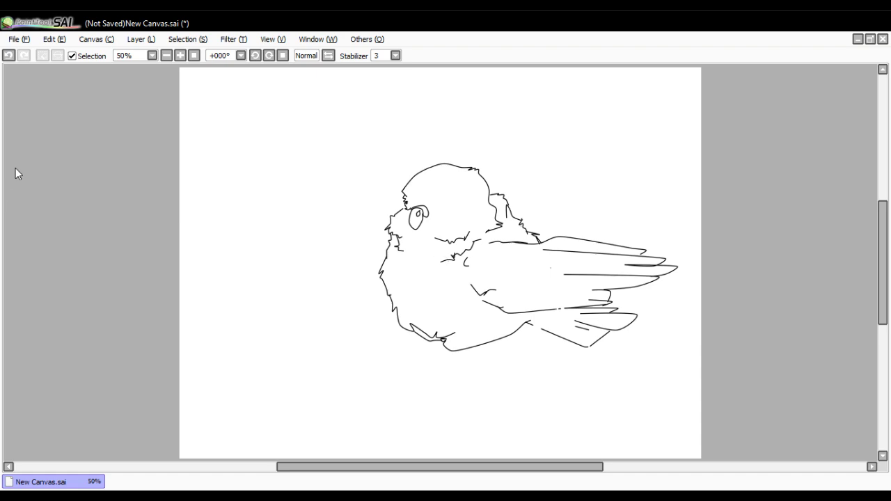
{"action": "left_click_drag", "start_coordinate": [572, 309], "coordinate": [3, 162]}
{"action": "key", "text": "ctrl+z"}
Draw the tail's lowest feather with a rounded tip starting at the tail base, replacing the pointed attempt.
{"action": "left_click_drag", "start_coordinate": [533, 328], "coordinate": [569, 347]}
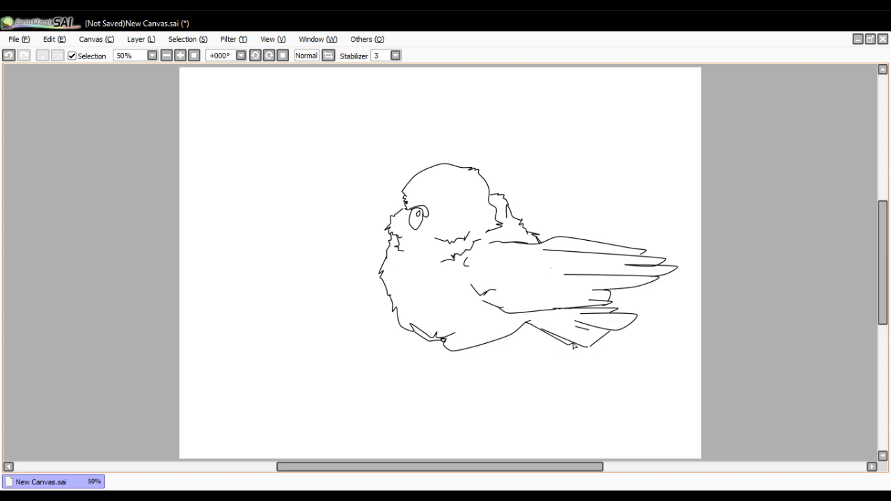
{"action": "left_click_drag", "start_coordinate": [574, 344], "coordinate": [47, 252]}
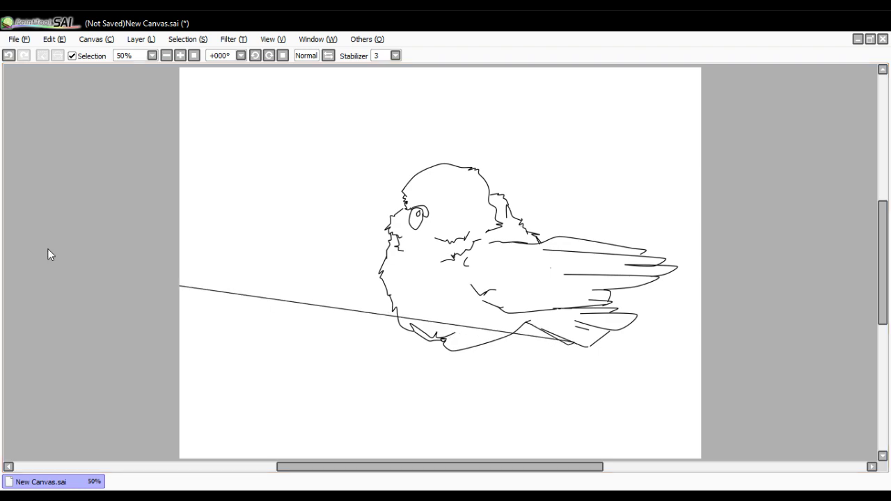
{"action": "left_click", "coordinate": [10, 56]}
{"action": "left_click", "coordinate": [10, 55]}
{"action": "left_click_drag", "start_coordinate": [354, 344], "coordinate": [28, 195]}
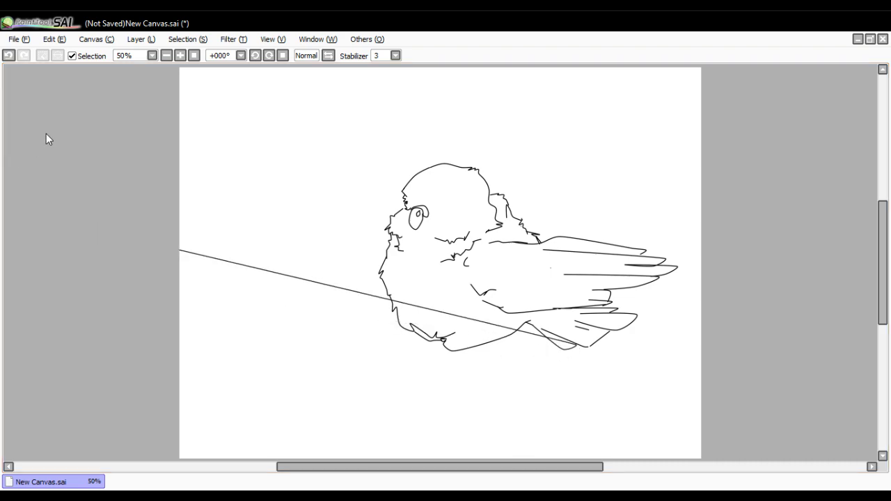
{"action": "key", "text": "ctrl+z"}
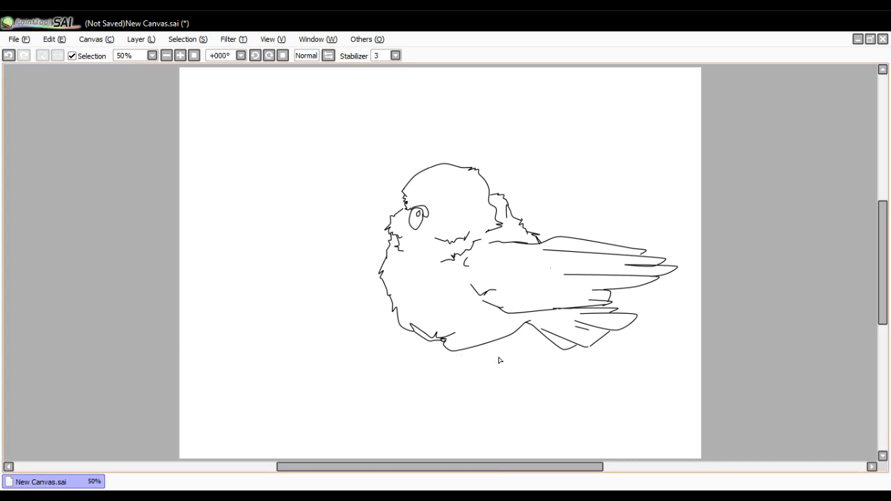
{"action": "mouse_move", "coordinate": [509, 335]}
{"action": "left_mouse_down"}
{"action": "mouse_move", "coordinate": [483, 358]}
{"action": "mouse_move", "coordinate": [458, 362]}
{"action": "mouse_move", "coordinate": [443, 347]}
{"action": "left_mouse_up"}
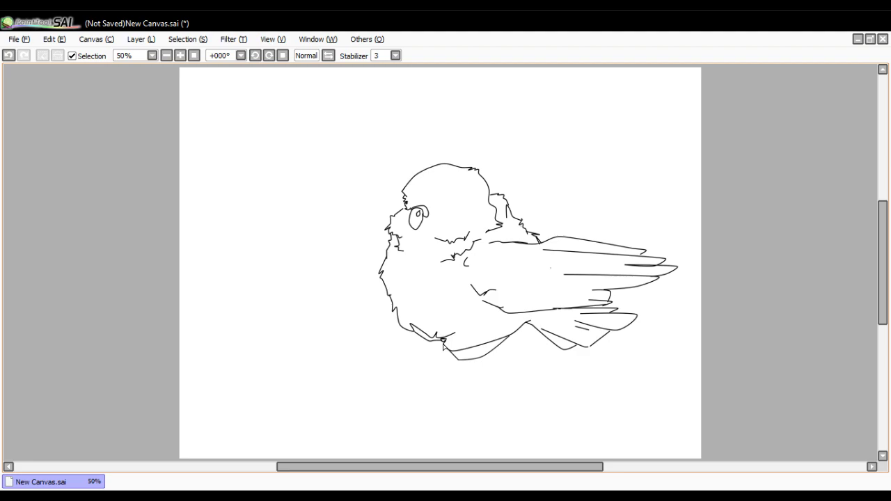
{"action": "mouse_move", "coordinate": [446, 343]}
{"action": "left_mouse_down"}
{"action": "mouse_move", "coordinate": [224, 286]}
{"action": "mouse_move", "coordinate": [174, 261]}
{"action": "left_mouse_up"}
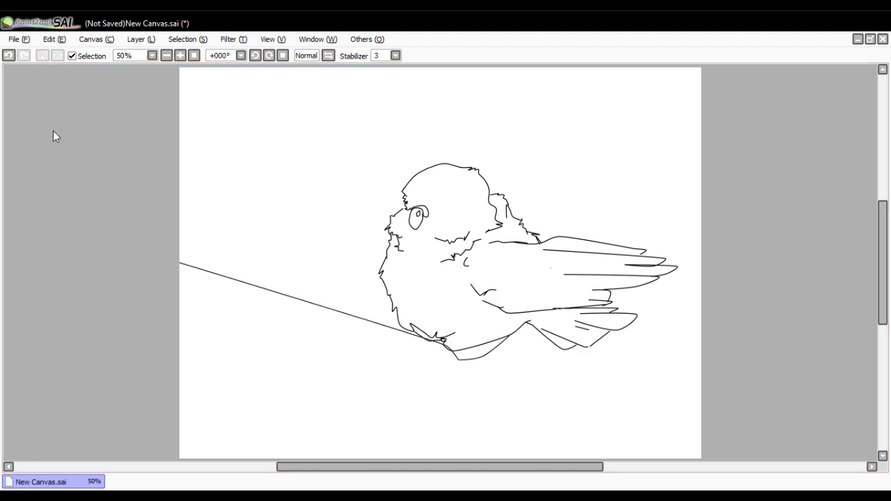
{"action": "key", "text": "ctrl+z"}
Erase the lower belly lines and draw the near leg's rounded outline with a ragged rear edge beneath the body, removing the stray lines.
{"action": "mouse_move", "coordinate": [475, 346]}
{"action": "left_mouse_down"}
{"action": "mouse_move", "coordinate": [499, 337]}
{"action": "mouse_move", "coordinate": [473, 357]}
{"action": "mouse_move", "coordinate": [449, 358]}
{"action": "left_mouse_up"}
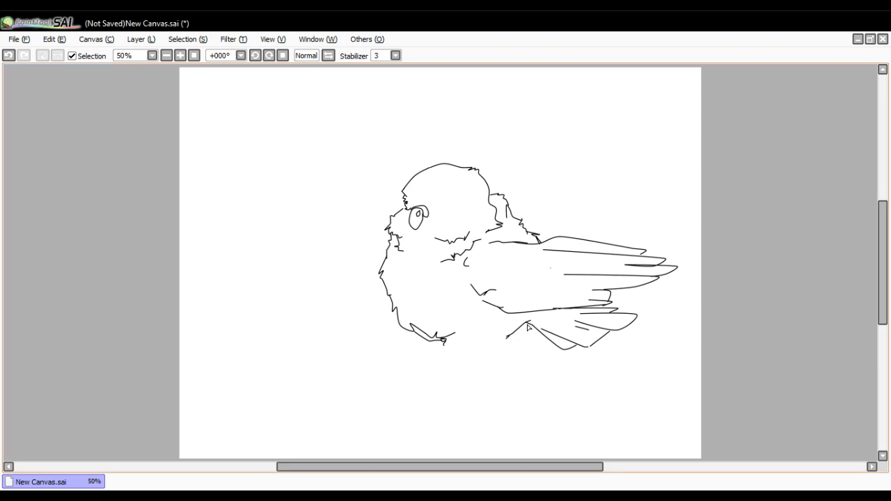
{"action": "mouse_move", "coordinate": [517, 333]}
{"action": "left_mouse_down"}
{"action": "mouse_move", "coordinate": [174, 383]}
{"action": "mouse_move", "coordinate": [116, 383]}
{"action": "left_mouse_up"}
{"action": "key", "text": "ctrl+z"}
{"action": "left_click_drag", "start_coordinate": [504, 351], "coordinate": [499, 360]}
{"action": "mouse_move", "coordinate": [503, 359]}
{"action": "left_mouse_down"}
{"action": "mouse_move", "coordinate": [455, 375]}
{"action": "mouse_move", "coordinate": [445, 342]}
{"action": "mouse_move", "coordinate": [358, 327]}
{"action": "left_mouse_up"}
{"action": "key", "text": "ctrl+z"}
{"action": "left_click_drag", "start_coordinate": [292, 323], "coordinate": [99, 290]}
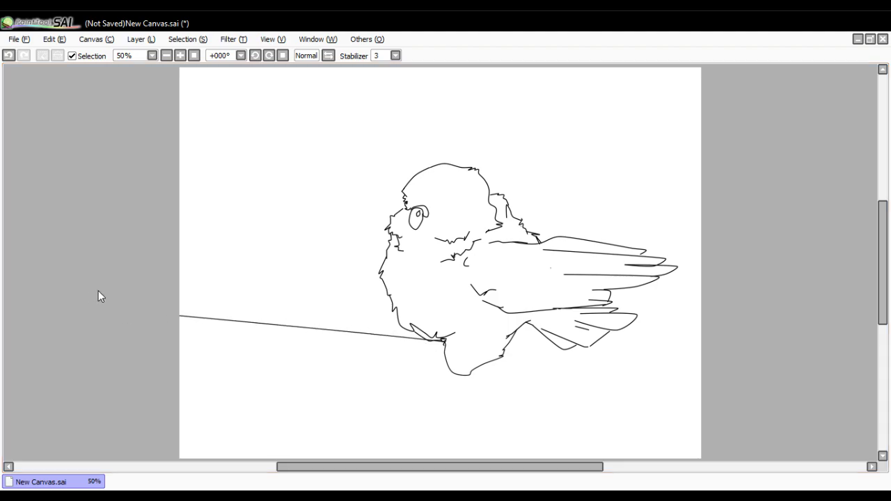
{"action": "key", "text": "ctrl+z"}
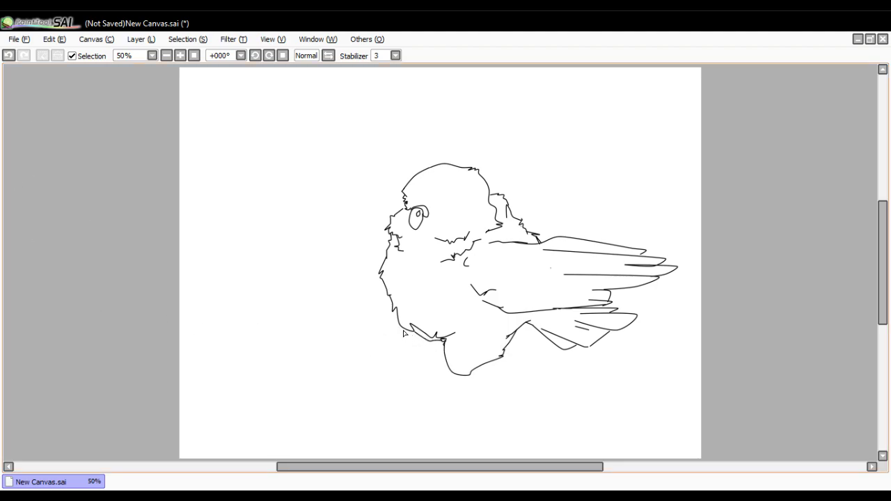
Draw the far leg's smaller rounded outline beneath the breast, in front of the near leg, removing the stray lines.
{"action": "mouse_move", "coordinate": [404, 330]}
{"action": "left_mouse_down"}
{"action": "mouse_move", "coordinate": [445, 359]}
{"action": "mouse_move", "coordinate": [288, 325]}
{"action": "mouse_move", "coordinate": [296, 319]}
{"action": "mouse_move", "coordinate": [123, 226]}
{"action": "mouse_move", "coordinate": [50, 144]}
{"action": "left_mouse_up"}
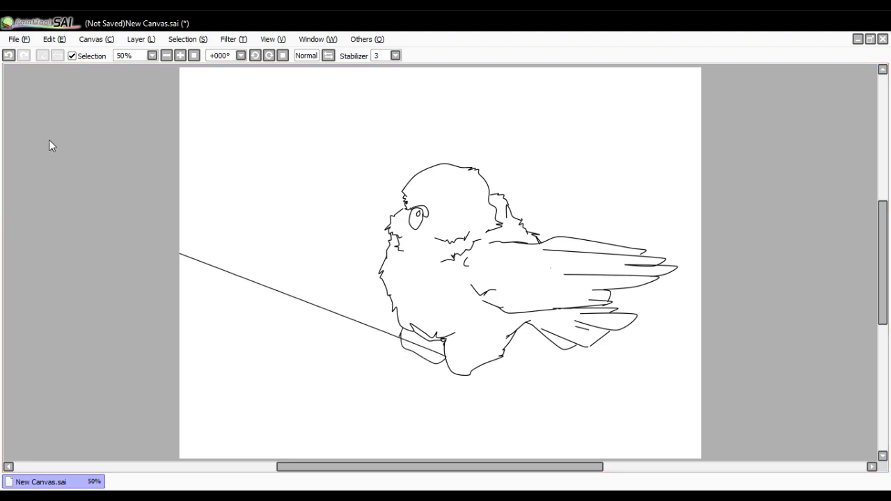
{"action": "key", "text": "ctrl+z"}
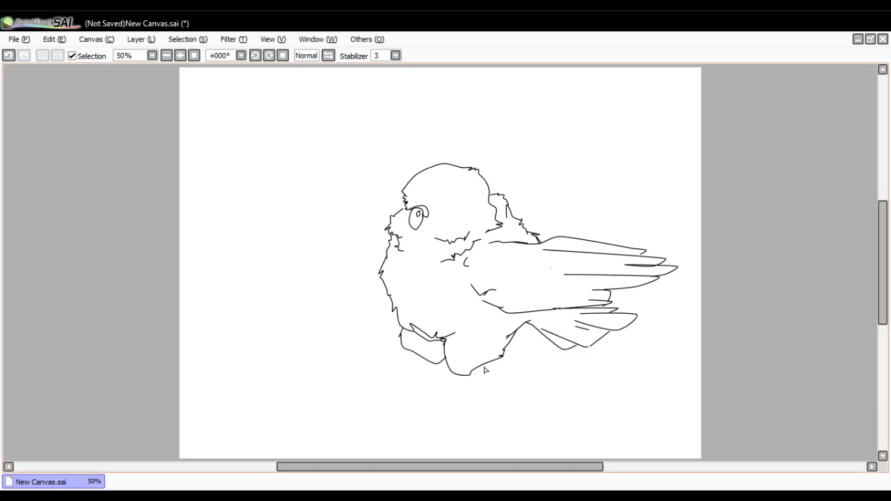
{"action": "left_click_drag", "start_coordinate": [489, 362], "coordinate": [479, 380]}
{"action": "left_click", "coordinate": [9, 57]}
{"action": "left_click", "coordinate": [9, 56]}
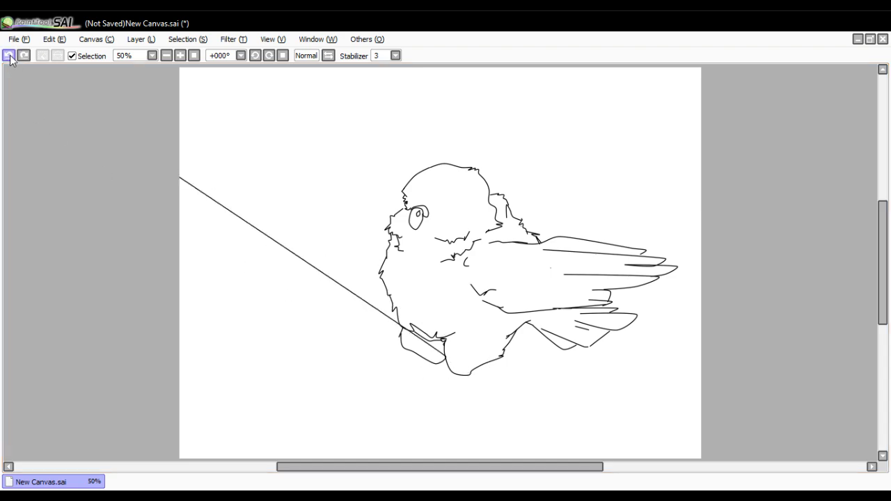
{"action": "left_click", "coordinate": [9, 57]}
{"action": "key", "text": "ctrl+z"}
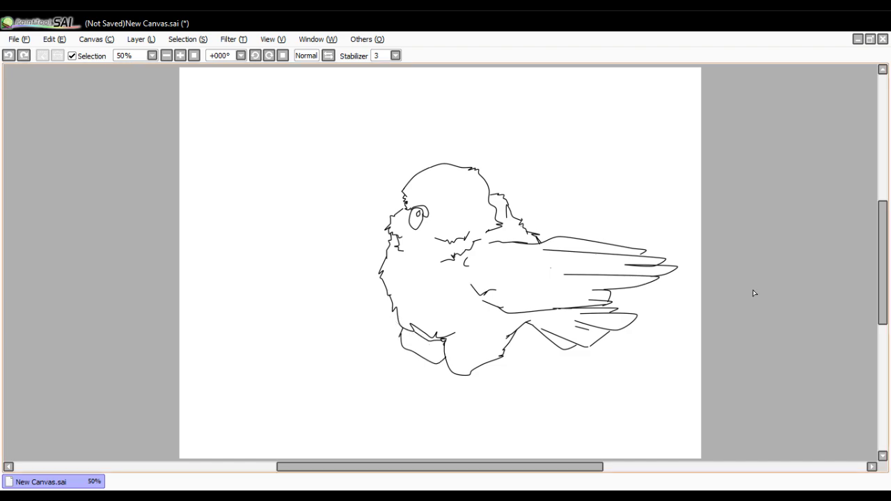
Move the whole bird toward the canvas's upper-left area and close the gap at the lower tail feather's tip.
{"action": "left_click", "coordinate": [713, 318]}
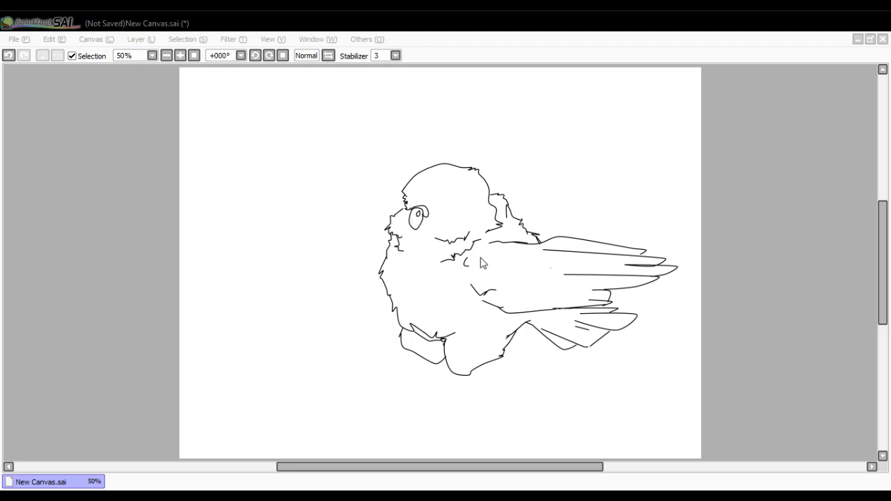
{"action": "mouse_move", "coordinate": [497, 270]}
{"action": "left_mouse_down"}
{"action": "mouse_move", "coordinate": [499, 246]}
{"action": "mouse_move", "coordinate": [453, 186]}
{"action": "mouse_move", "coordinate": [443, 198]}
{"action": "left_mouse_up"}
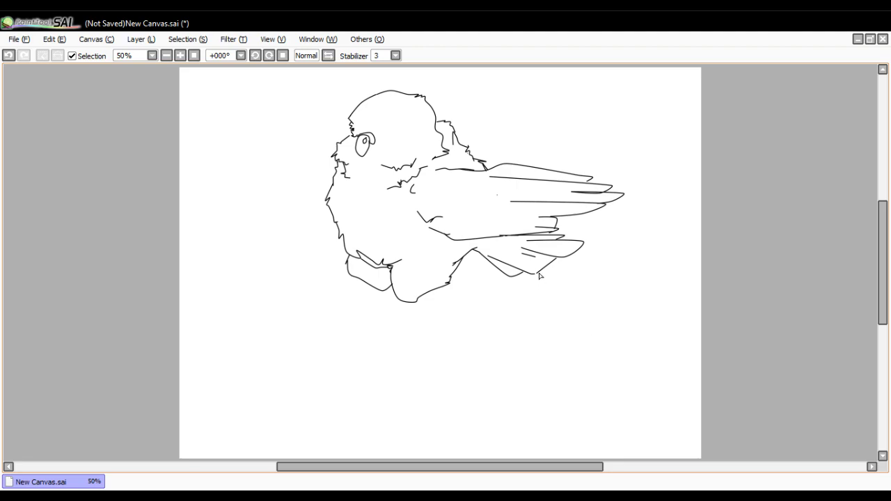
{"action": "left_click_drag", "start_coordinate": [532, 277], "coordinate": [718, 294]}
{"action": "key", "text": "ctrl+z"}
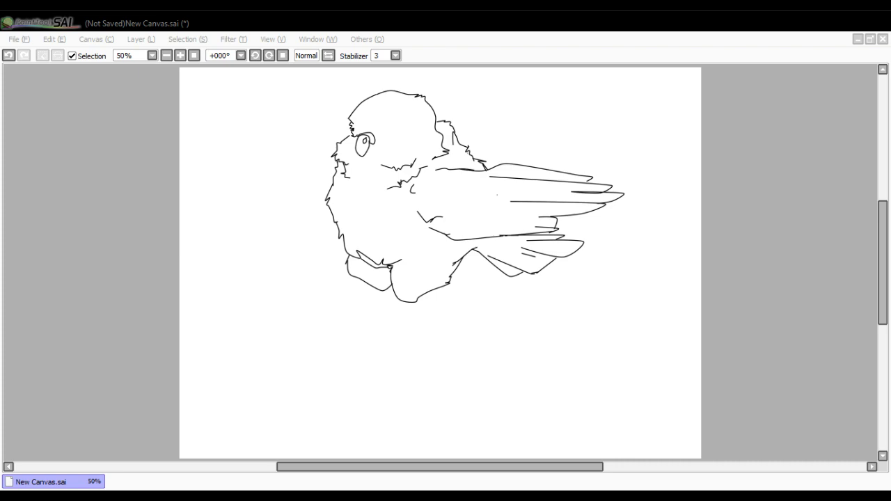
Undo the stray line beside the eye and add a short tuft stroke inside the breast's front edge.
{"action": "key", "text": "alt+Tab"}
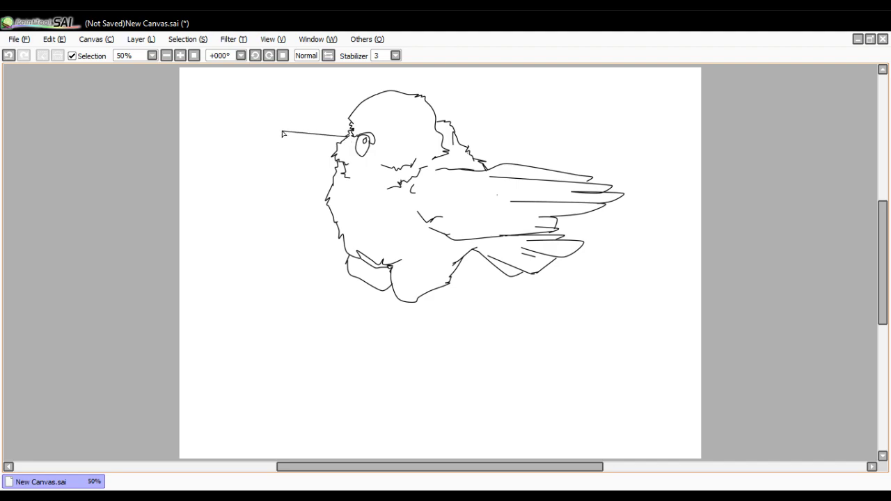
{"action": "key", "text": "ctrl+z"}
{"action": "left_click", "coordinate": [337, 223]}
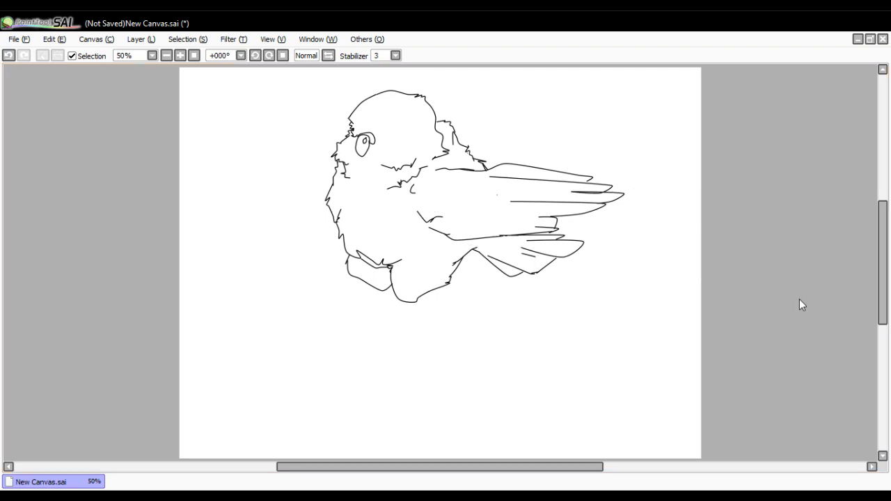
Draw two long feathers with rounded tips rising behind the back as the far wing, removing the stray lines.
{"action": "left_click_drag", "start_coordinate": [485, 162], "coordinate": [535, 148]}
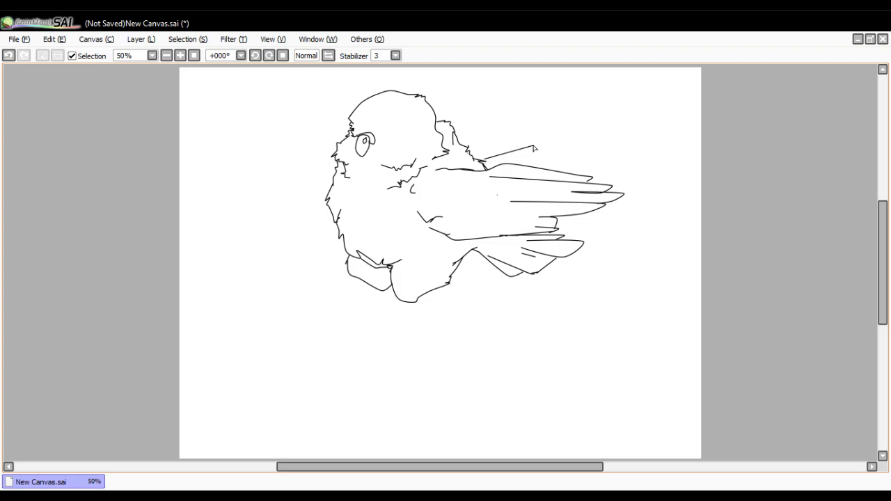
{"action": "left_click", "coordinate": [105, 184], "text": "shift"}
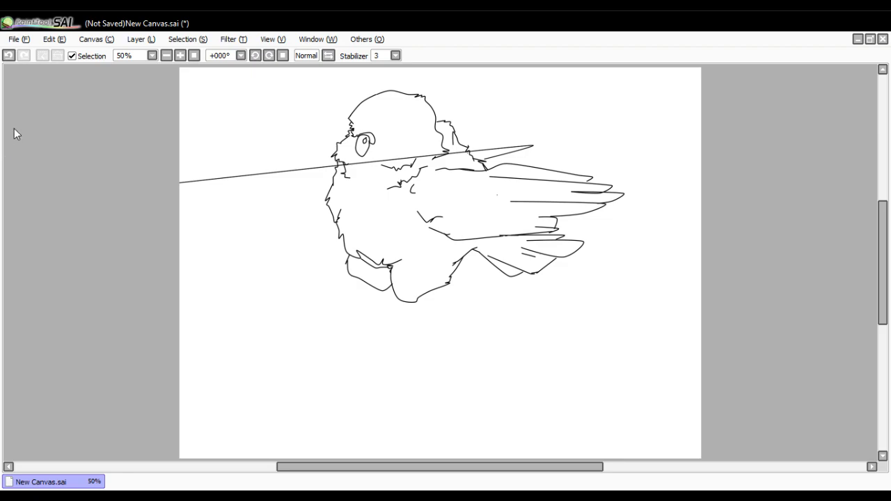
{"action": "key", "text": "ctrl+z"}
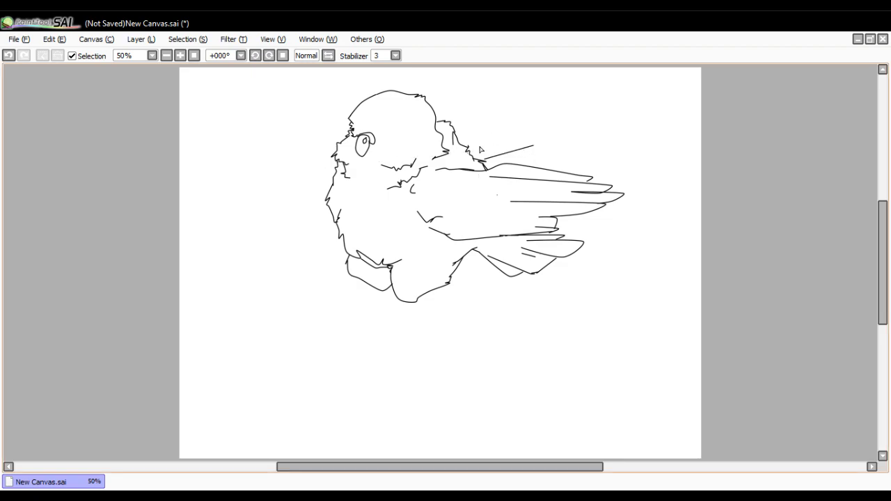
{"action": "mouse_move", "coordinate": [473, 159]}
{"action": "left_mouse_down"}
{"action": "mouse_move", "coordinate": [553, 127]}
{"action": "mouse_move", "coordinate": [571, 130]}
{"action": "mouse_move", "coordinate": [553, 128]}
{"action": "mouse_move", "coordinate": [567, 130]}
{"action": "mouse_move", "coordinate": [547, 143]}
{"action": "mouse_move", "coordinate": [68, 137]}
{"action": "left_mouse_up"}
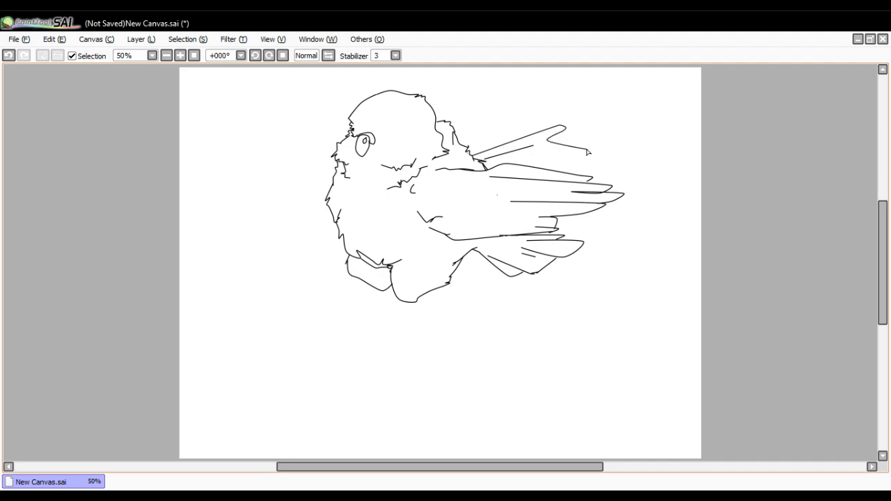
{"action": "mouse_move", "coordinate": [587, 147]}
{"action": "left_mouse_down"}
{"action": "mouse_move", "coordinate": [565, 136]}
{"action": "mouse_move", "coordinate": [572, 133]}
{"action": "left_mouse_up"}
{"action": "mouse_move", "coordinate": [526, 166]}
{"action": "left_mouse_down"}
{"action": "mouse_move", "coordinate": [592, 136]}
{"action": "mouse_move", "coordinate": [574, 131]}
{"action": "mouse_move", "coordinate": [533, 151]}
{"action": "mouse_move", "coordinate": [313, 193]}
{"action": "mouse_move", "coordinate": [154, 172]}
{"action": "mouse_move", "coordinate": [77, 136]}
{"action": "left_mouse_up"}
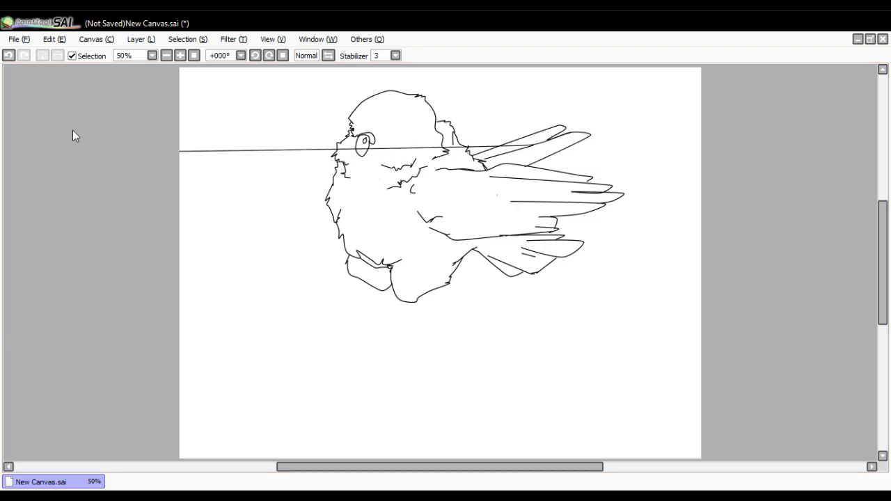
{"action": "key", "text": "ctrl+z"}
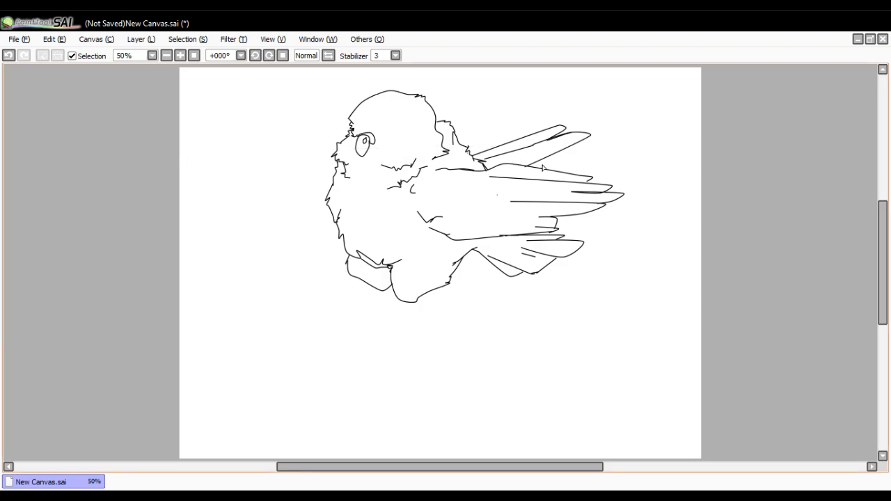
Draw a short feather between the far wing's second feather and the near wing, and retrace the second feather's lower edge.
{"action": "left_click_drag", "start_coordinate": [546, 162], "coordinate": [558, 157]}
{"action": "left_click_drag", "start_coordinate": [557, 156], "coordinate": [543, 172]}
{"action": "left_click_drag", "start_coordinate": [535, 171], "coordinate": [69, 159]}
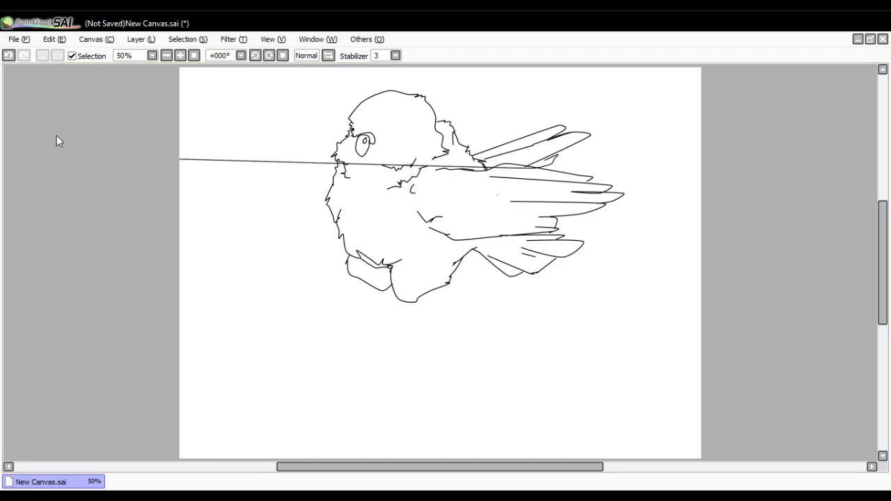
{"action": "key", "text": "ctrl+z"}
{"action": "mouse_move", "coordinate": [591, 136]}
{"action": "left_mouse_down"}
{"action": "mouse_move", "coordinate": [557, 158]}
{"action": "mouse_move", "coordinate": [827, 282]}
{"action": "left_mouse_up"}
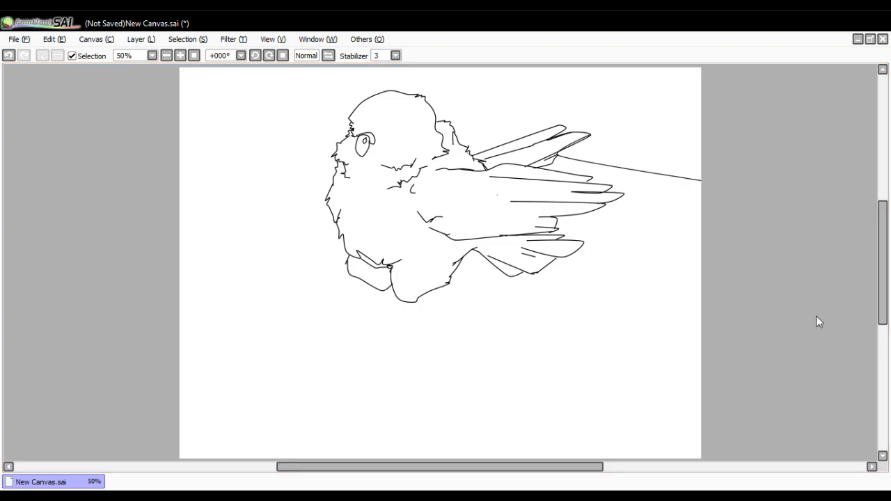
{"action": "key", "text": "ctrl+z"}
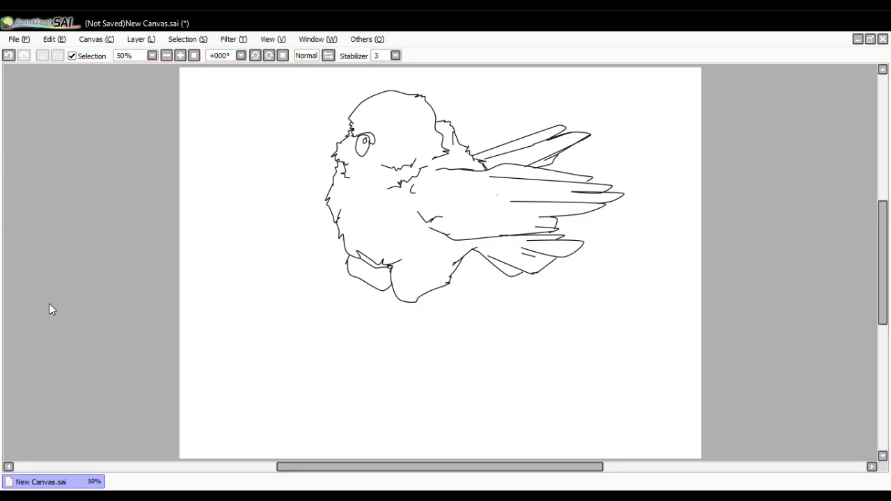
{"action": "left_click", "coordinate": [218, 150]}
{"action": "key", "text": "ctrl+z"}
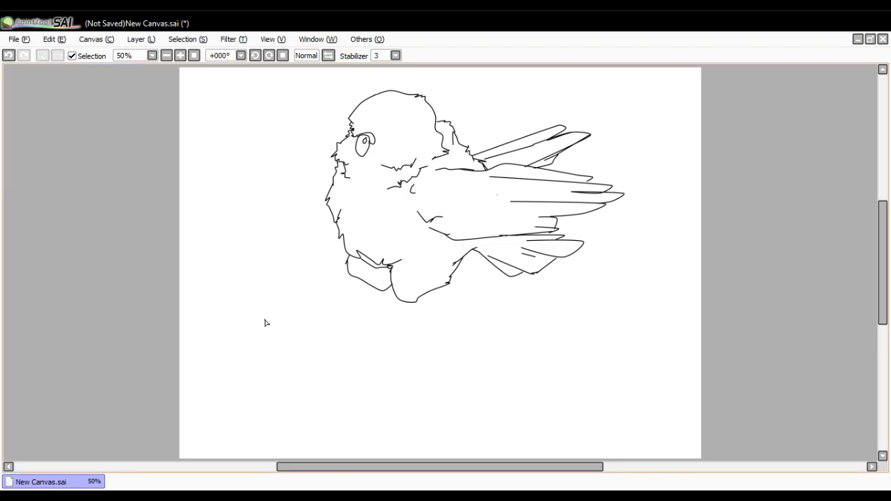
Try to draw a straight sloping branch with a rounded end in front of the breast, undoing its lower edge.
{"action": "left_click", "coordinate": [346, 250]}
{"action": "left_click", "coordinate": [202, 195], "text": "shift"}
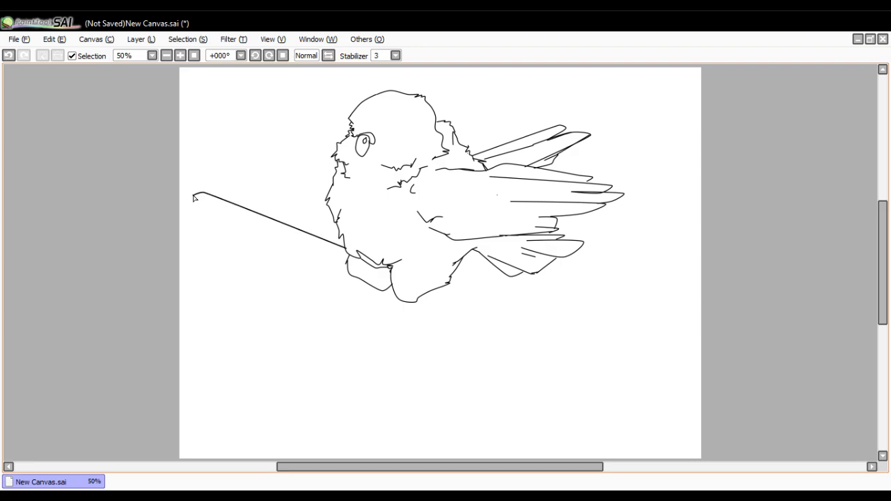
{"action": "left_click_drag", "start_coordinate": [193, 201], "coordinate": [191, 208]}
{"action": "mouse_move", "coordinate": [195, 213]}
{"action": "left_mouse_down"}
{"action": "mouse_move", "coordinate": [349, 275]}
{"action": "mouse_move", "coordinate": [67, 231]}
{"action": "left_mouse_up"}
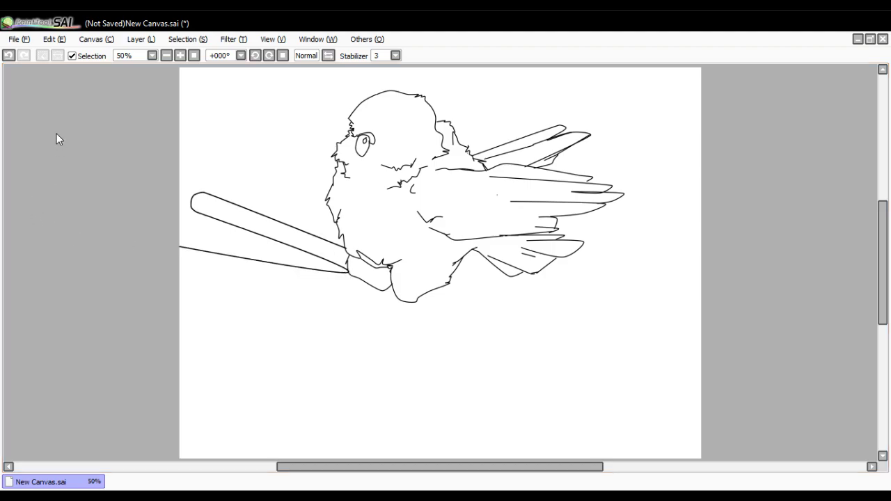
{"action": "key", "text": "ctrl+z"}
{"action": "mouse_move", "coordinate": [349, 272]}
{"action": "left_mouse_down"}
{"action": "mouse_move", "coordinate": [229, 256]}
{"action": "mouse_move", "coordinate": [79, 187]}
{"action": "left_mouse_up"}
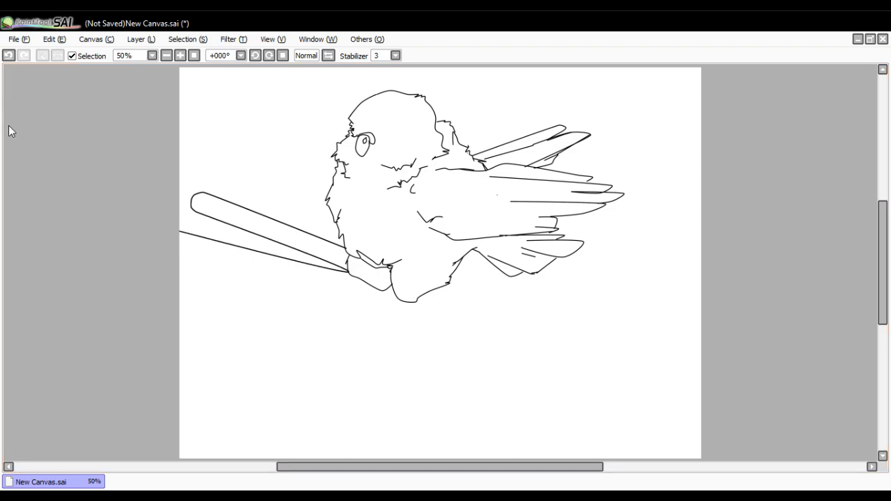
{"action": "left_click", "coordinate": [12, 57]}
{"action": "left_click", "coordinate": [13, 57]}
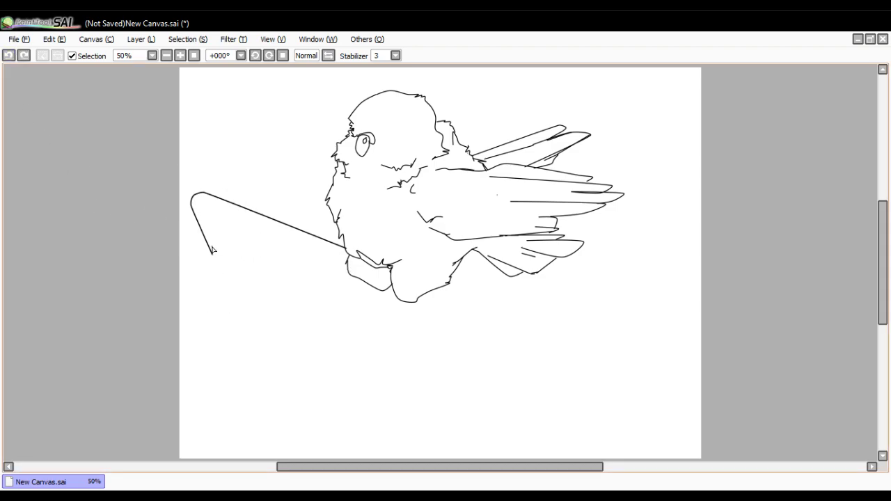
Try a long lower branch edge running beneath the feet and past the tail, and undo it back to the upper edge.
{"action": "mouse_move", "coordinate": [192, 209]}
{"action": "left_mouse_down"}
{"action": "mouse_move", "coordinate": [301, 288]}
{"action": "mouse_move", "coordinate": [324, 292]}
{"action": "mouse_move", "coordinate": [331, 281]}
{"action": "mouse_move", "coordinate": [548, 399]}
{"action": "mouse_move", "coordinate": [654, 387]}
{"action": "left_mouse_up"}
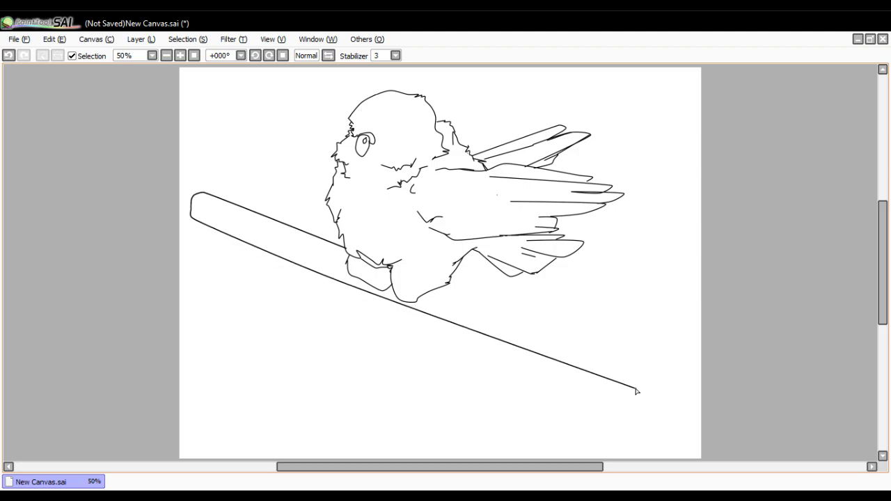
{"action": "left_click", "coordinate": [9, 56]}
{"action": "left_click", "coordinate": [9, 55]}
{"action": "left_click", "coordinate": [9, 56]}
{"action": "left_click", "coordinate": [9, 55]}
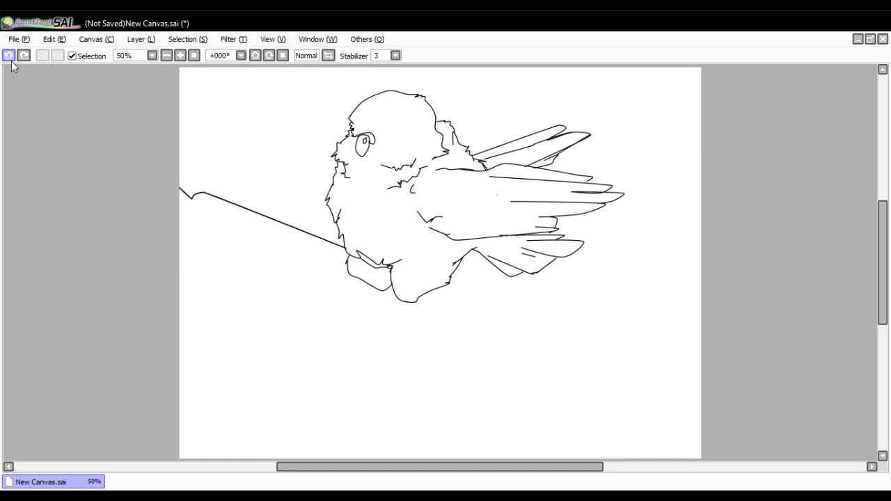
Try a wider curved end for the branch and undo it.
{"action": "left_click", "coordinate": [192, 204]}
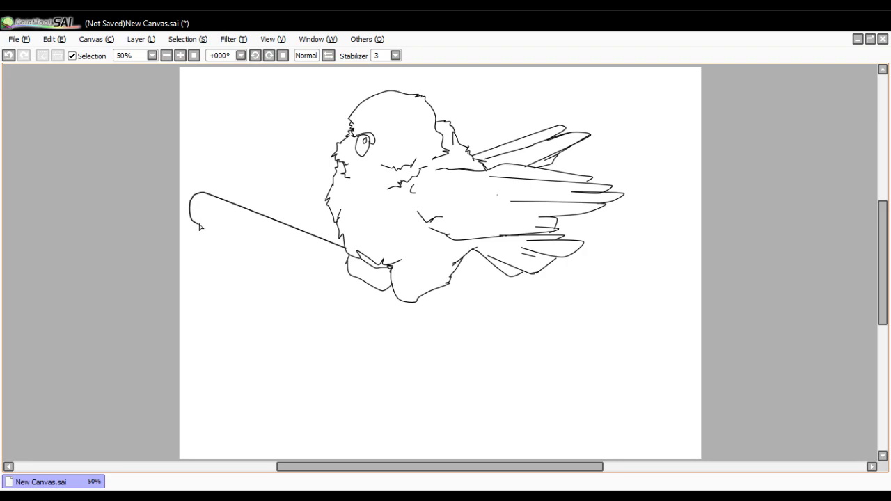
{"action": "left_click", "coordinate": [205, 231]}
{"action": "left_click", "coordinate": [9, 57]}
{"action": "left_click", "coordinate": [9, 58]}
{"action": "left_click", "coordinate": [11, 59]}
{"action": "left_click", "coordinate": [12, 59]}
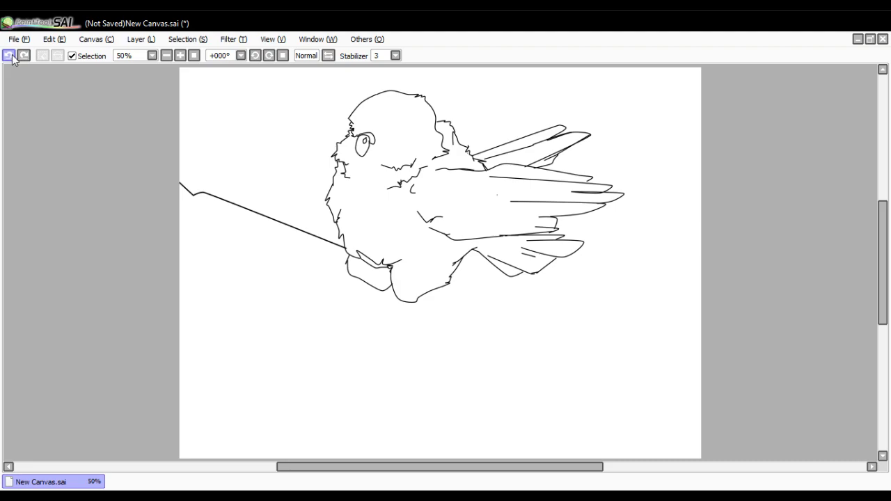
{"action": "key", "text": "ctrl+z"}
Draw a narrow rounded branch end with a parallel lower edge up to the far leg, and erase the whole branch.
{"action": "left_click_drag", "start_coordinate": [194, 196], "coordinate": [193, 198]}
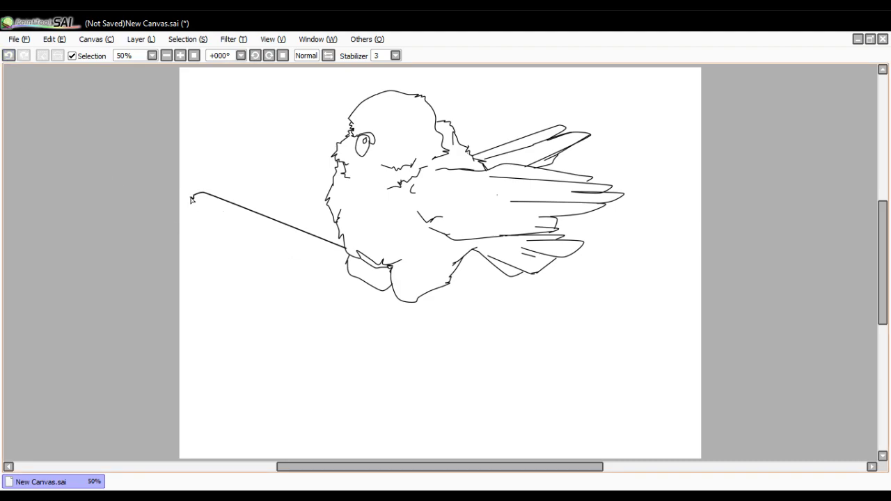
{"action": "mouse_move", "coordinate": [193, 198]}
{"action": "left_mouse_down"}
{"action": "mouse_move", "coordinate": [305, 266]}
{"action": "mouse_move", "coordinate": [345, 271]}
{"action": "left_mouse_up"}
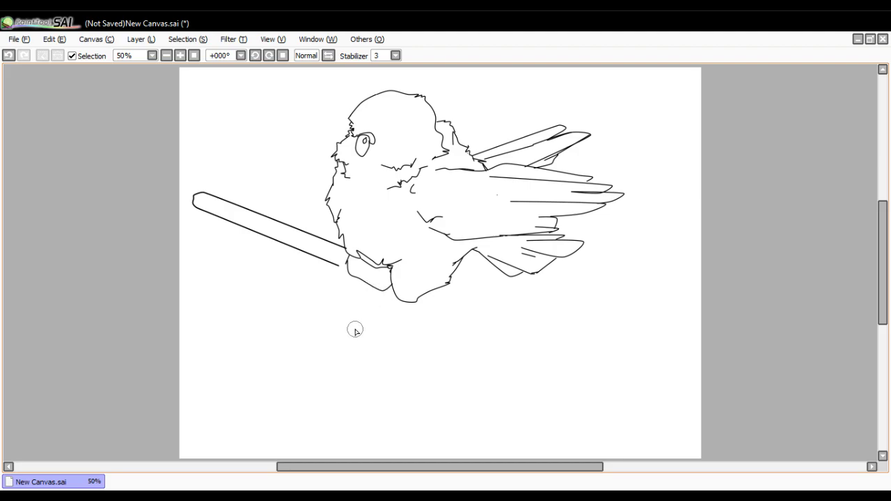
{"action": "mouse_move", "coordinate": [338, 250]}
{"action": "left_mouse_down"}
{"action": "mouse_move", "coordinate": [311, 234]}
{"action": "mouse_move", "coordinate": [305, 269]}
{"action": "mouse_move", "coordinate": [316, 240]}
{"action": "mouse_move", "coordinate": [328, 242]}
{"action": "mouse_move", "coordinate": [275, 236]}
{"action": "mouse_move", "coordinate": [307, 219]}
{"action": "mouse_move", "coordinate": [245, 223]}
{"action": "mouse_move", "coordinate": [275, 203]}
{"action": "mouse_move", "coordinate": [267, 222]}
{"action": "mouse_move", "coordinate": [263, 196]}
{"action": "mouse_move", "coordinate": [204, 217]}
{"action": "mouse_move", "coordinate": [205, 231]}
{"action": "mouse_move", "coordinate": [216, 222]}
{"action": "mouse_move", "coordinate": [225, 244]}
{"action": "mouse_move", "coordinate": [201, 224]}
{"action": "mouse_move", "coordinate": [218, 196]}
{"action": "mouse_move", "coordinate": [174, 195]}
{"action": "left_mouse_up"}
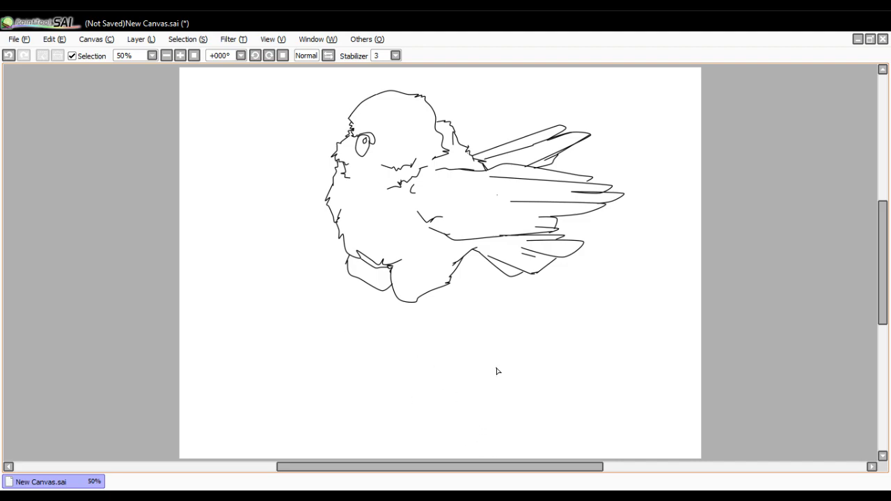
Draw two short parallel sloping branch edges below the tail, running off the canvas's right side, and undo the stray lines.
{"action": "left_click_drag", "start_coordinate": [568, 349], "coordinate": [722, 404]}
{"action": "left_click", "coordinate": [722, 401]}
{"action": "mouse_move", "coordinate": [14, 173]}
{"action": "left_mouse_down"}
{"action": "mouse_move", "coordinate": [216, 298]}
{"action": "mouse_move", "coordinate": [515, 409]}
{"action": "mouse_move", "coordinate": [708, 403]}
{"action": "mouse_move", "coordinate": [11, 188]}
{"action": "left_mouse_up"}
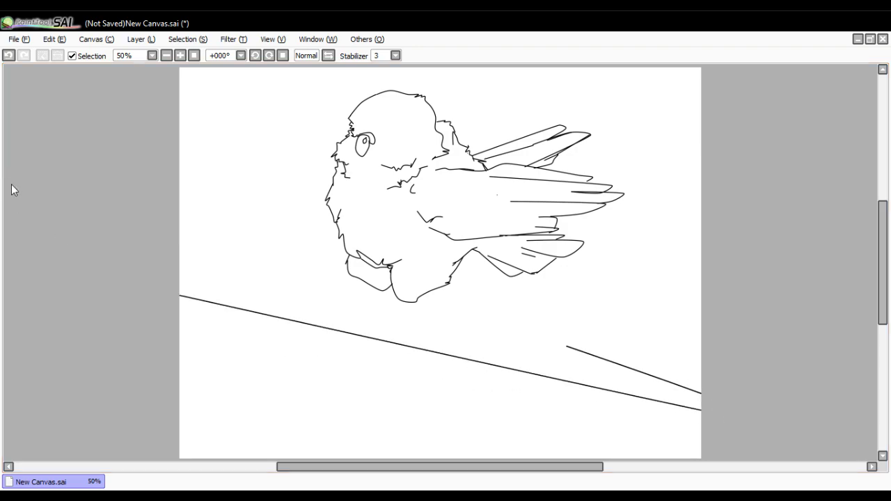
{"action": "key", "text": "ctrl+z"}
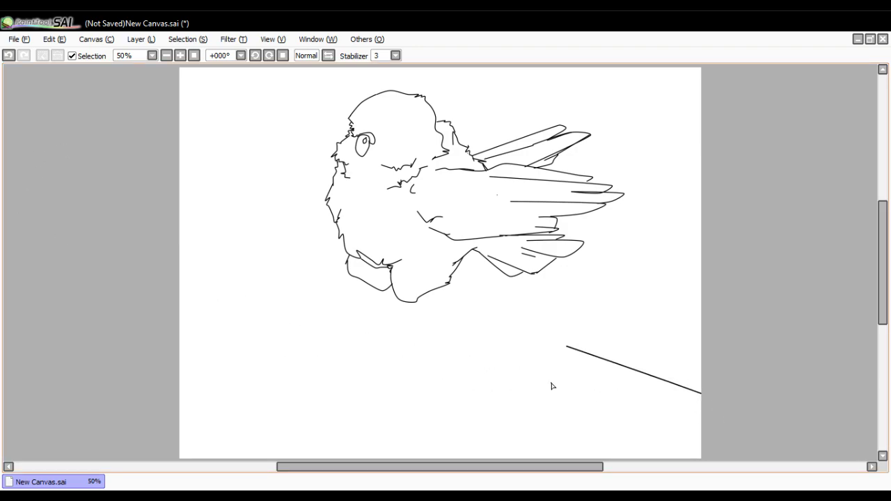
{"action": "mouse_move", "coordinate": [554, 391]}
{"action": "left_mouse_down"}
{"action": "mouse_move", "coordinate": [714, 453]}
{"action": "mouse_move", "coordinate": [142, 220]}
{"action": "left_mouse_up"}
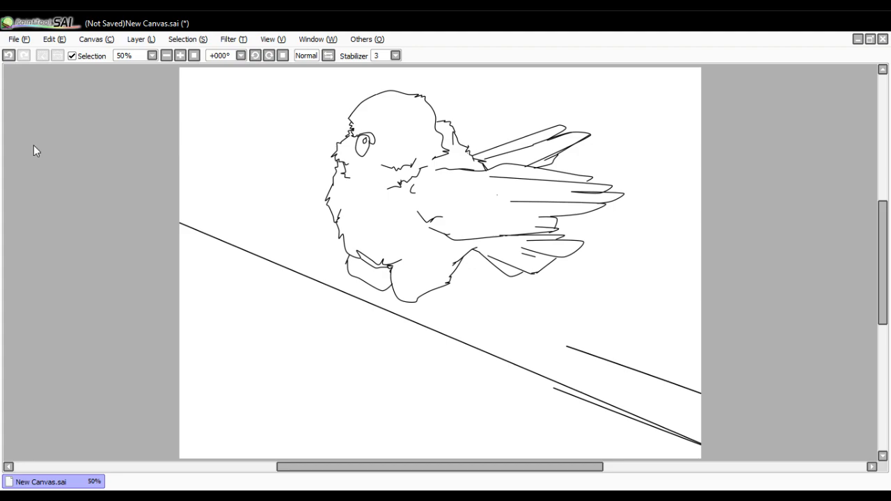
{"action": "key", "text": "ctrl+z"}
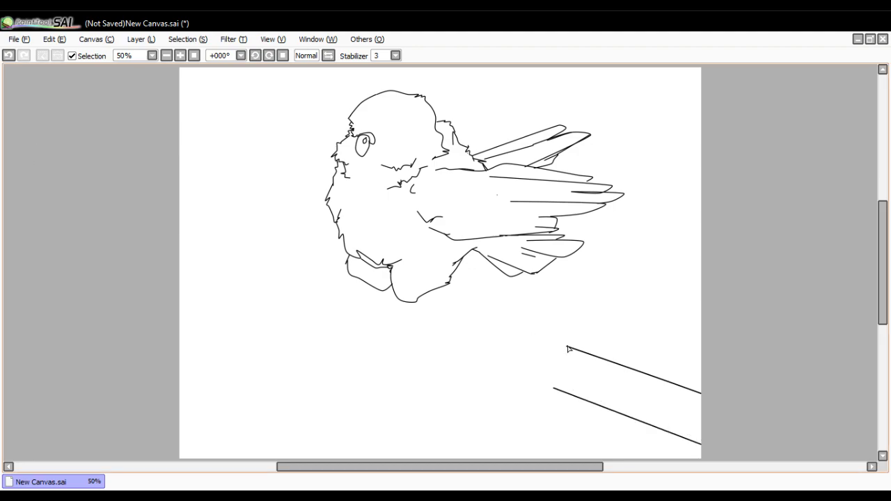
Try a curved twig rising from the upper branch edge toward the tail, and undo it back to the two parallel edges.
{"action": "mouse_move", "coordinate": [568, 348]}
{"action": "left_mouse_down"}
{"action": "mouse_move", "coordinate": [562, 319]}
{"action": "mouse_move", "coordinate": [501, 288]}
{"action": "left_mouse_up"}
{"action": "key", "text": "ctrl+z"}
{"action": "mouse_move", "coordinate": [567, 347]}
{"action": "left_mouse_down"}
{"action": "mouse_move", "coordinate": [558, 288]}
{"action": "mouse_move", "coordinate": [524, 277]}
{"action": "left_mouse_up"}
{"action": "mouse_move", "coordinate": [524, 277]}
{"action": "left_mouse_down"}
{"action": "mouse_move", "coordinate": [486, 284]}
{"action": "mouse_move", "coordinate": [536, 288]}
{"action": "mouse_move", "coordinate": [545, 310]}
{"action": "mouse_move", "coordinate": [550, 302]}
{"action": "mouse_move", "coordinate": [555, 342]}
{"action": "left_mouse_up"}
{"action": "left_click", "coordinate": [556, 341]}
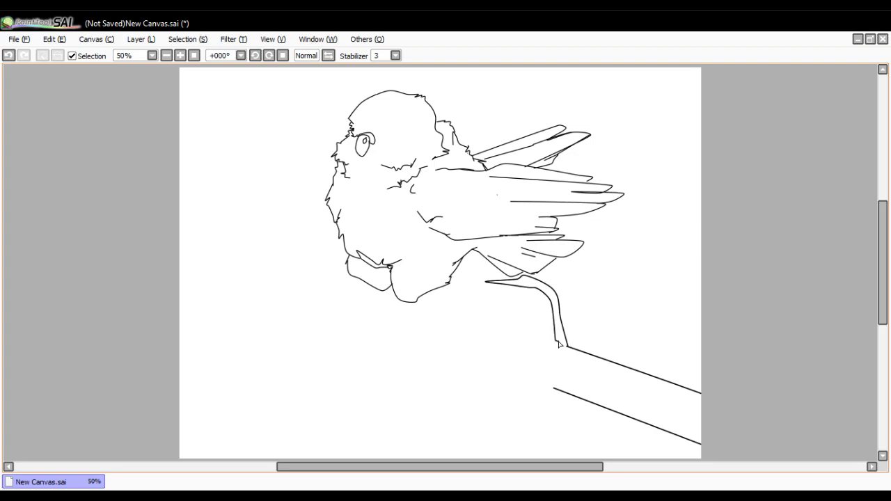
{"action": "left_click", "coordinate": [9, 56]}
{"action": "left_click", "coordinate": [9, 55]}
{"action": "left_click", "coordinate": [9, 55]}
{"action": "left_click", "coordinate": [10, 56]}
{"action": "left_click", "coordinate": [9, 56]}
{"action": "left_click", "coordinate": [9, 56]}
{"action": "left_click", "coordinate": [9, 56]}
{"action": "left_click", "coordinate": [9, 56]}
{"action": "key", "text": "ctrl+z"}
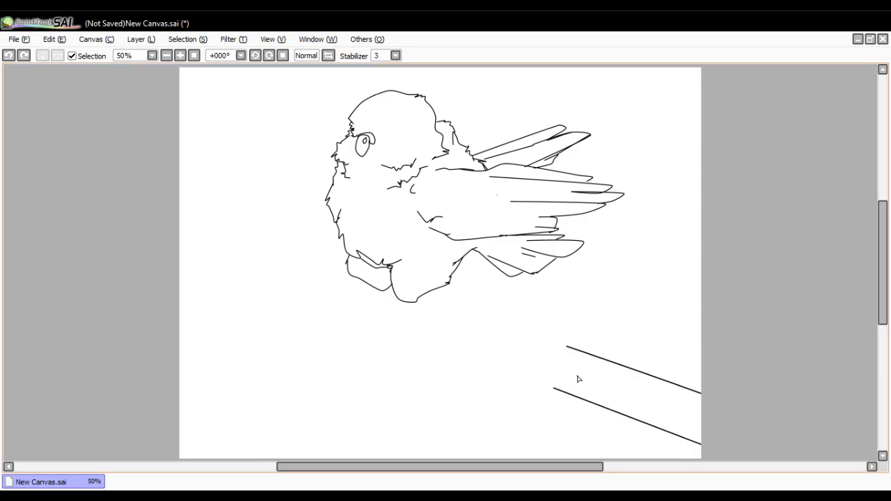
Extend the lower branch edge as a long level line beneath the feet, and bend the upper edge into a pointed upright twig.
{"action": "left_click_drag", "start_coordinate": [556, 390], "coordinate": [514, 397]}
{"action": "left_click_drag", "start_coordinate": [512, 395], "coordinate": [348, 397]}
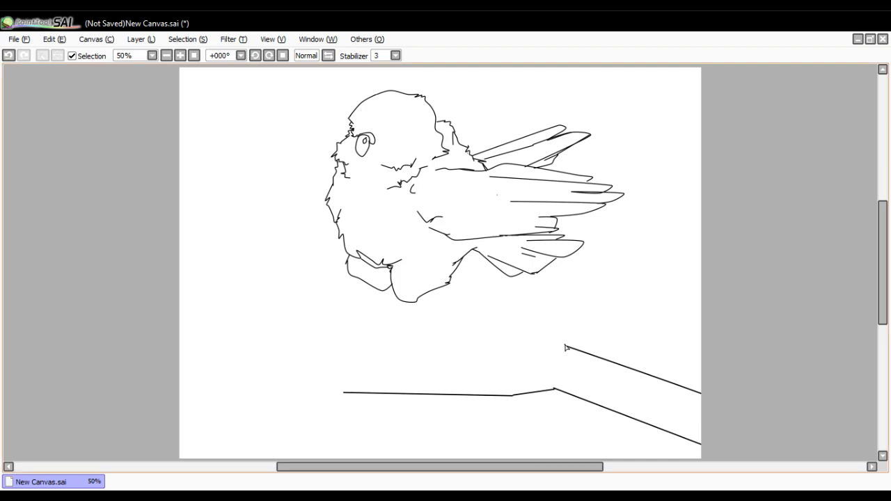
{"action": "mouse_move", "coordinate": [566, 347]}
{"action": "left_mouse_down"}
{"action": "mouse_move", "coordinate": [544, 365]}
{"action": "mouse_move", "coordinate": [528, 350]}
{"action": "mouse_move", "coordinate": [428, 369]}
{"action": "left_mouse_up"}
{"action": "key", "text": "ctrl+z"}
{"action": "key", "text": "ctrl+z"}
{"action": "left_click_drag", "start_coordinate": [565, 346], "coordinate": [502, 324]}
{"action": "left_click_drag", "start_coordinate": [527, 350], "coordinate": [446, 328]}
{"action": "key", "text": "ctrl+z"}
{"action": "left_click_drag", "start_coordinate": [527, 347], "coordinate": [504, 370]}
{"action": "left_click", "coordinate": [503, 368]}
{"action": "left_click", "coordinate": [500, 291]}
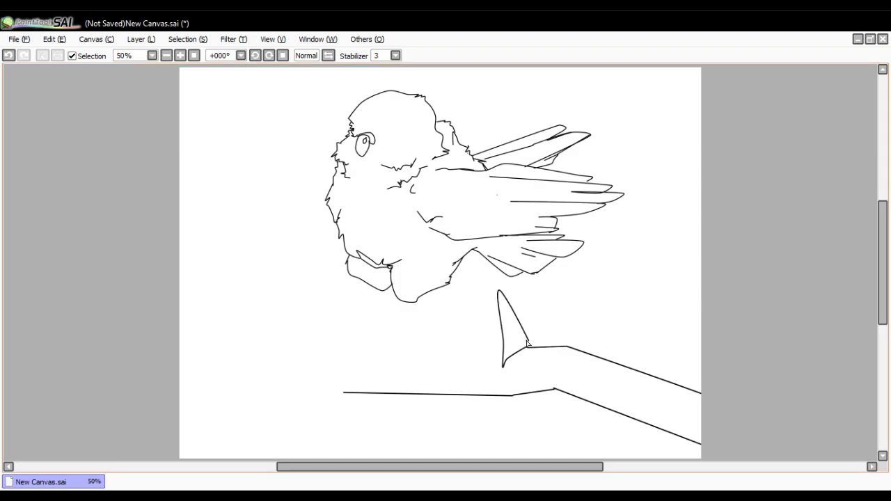
Try to redraw the far side of the pointed twig, and clear the whole branch.
{"action": "key", "text": "ctrl+z"}
{"action": "left_click_drag", "start_coordinate": [498, 291], "coordinate": [546, 351]}
{"action": "key", "text": "ctrl+z"}
{"action": "left_click_drag", "start_coordinate": [502, 290], "coordinate": [15, 144]}
{"action": "key", "text": "ctrl+z"}
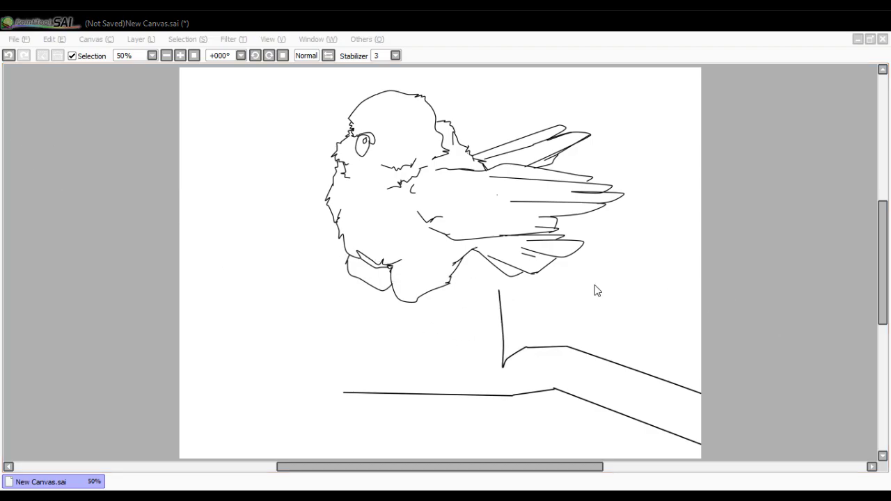
{"action": "left_click", "coordinate": [829, 324]}
{"action": "key", "text": "d"}
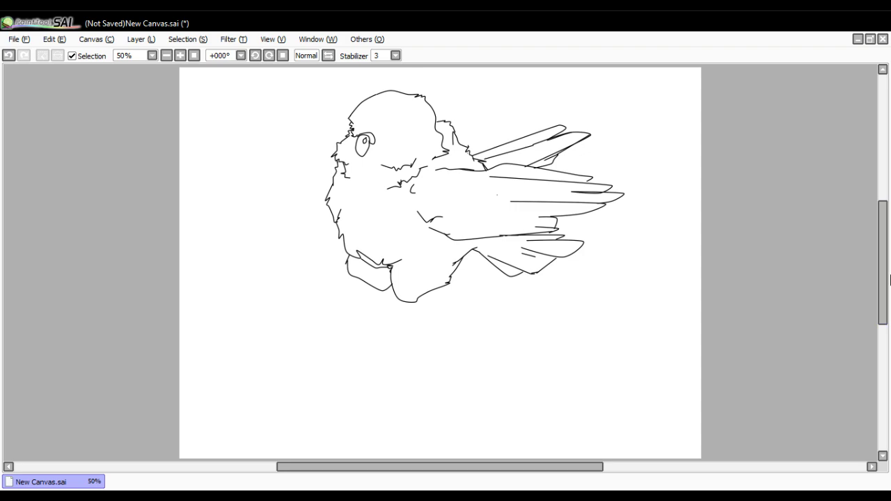
Start the upper and lower edges of a new branch in the canvas's lower-right corner, undo the stray lines, and hide the bird drawing.
{"action": "scroll", "coordinate": [888, 273], "scroll_direction": "down", "scroll_amount": 1}
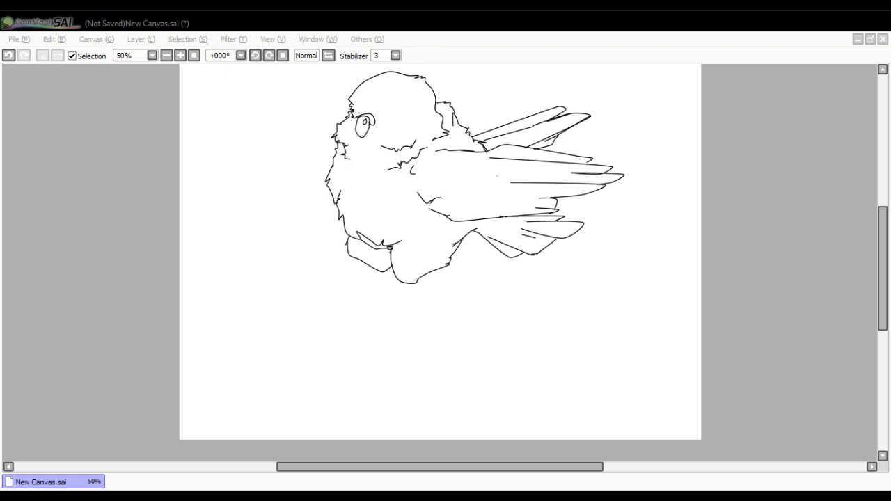
{"action": "key", "text": "alt+Tab"}
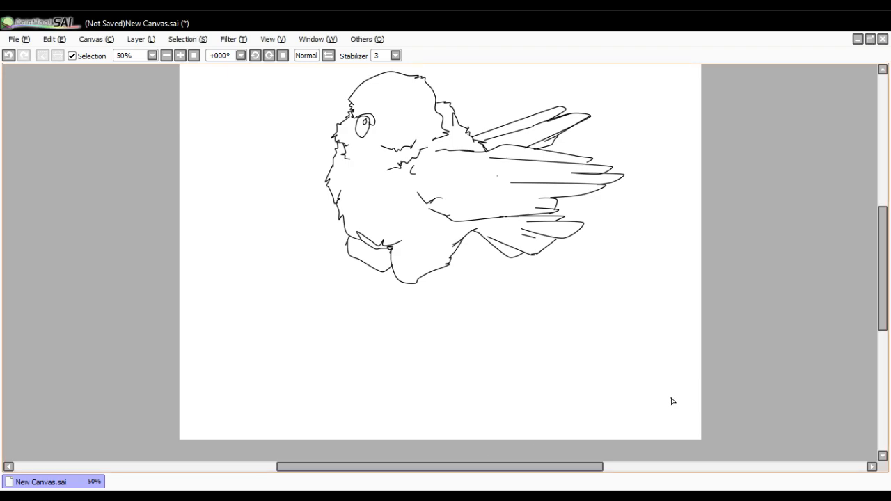
{"action": "mouse_move", "coordinate": [653, 385]}
{"action": "left_mouse_down"}
{"action": "mouse_move", "coordinate": [717, 399]}
{"action": "mouse_move", "coordinate": [642, 450]}
{"action": "mouse_move", "coordinate": [450, 470]}
{"action": "mouse_move", "coordinate": [92, 271]}
{"action": "left_mouse_up"}
{"action": "key", "text": "ctrl+z"}
{"action": "left_click_drag", "start_coordinate": [629, 428], "coordinate": [670, 445]}
{"action": "left_click", "coordinate": [70, 281], "text": "shift"}
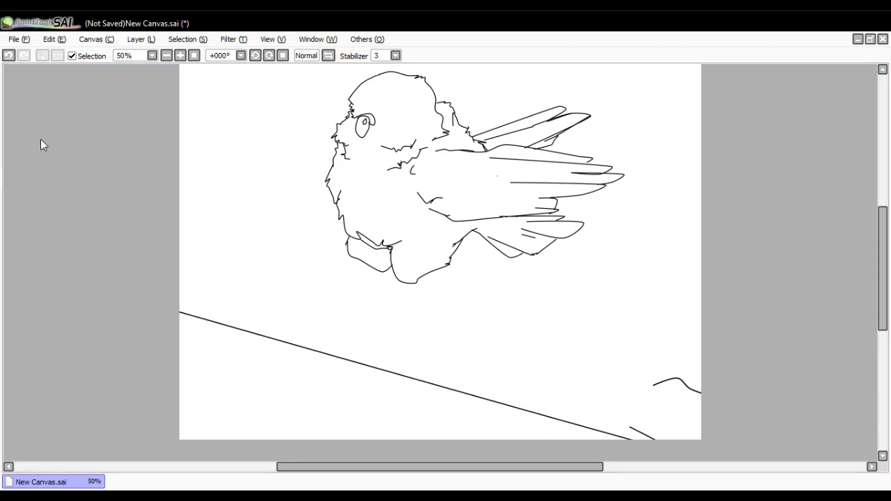
{"action": "key", "text": "ctrl+z"}
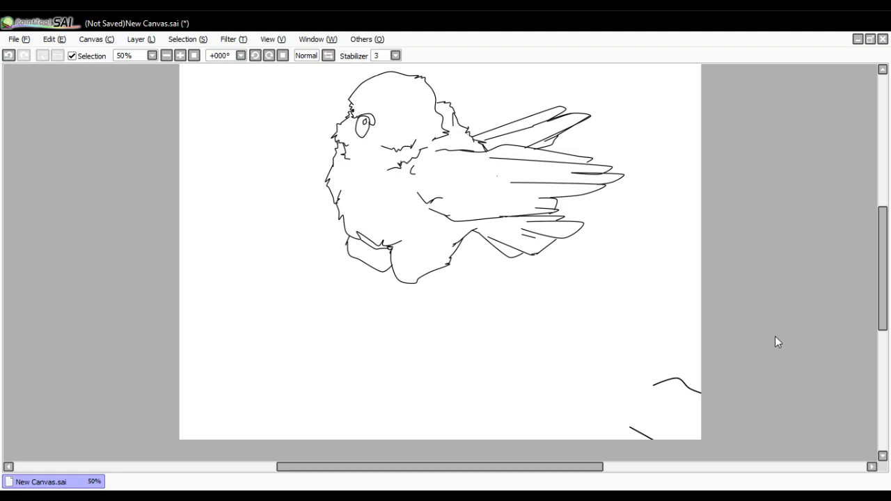
{"action": "key", "text": "Delete"}
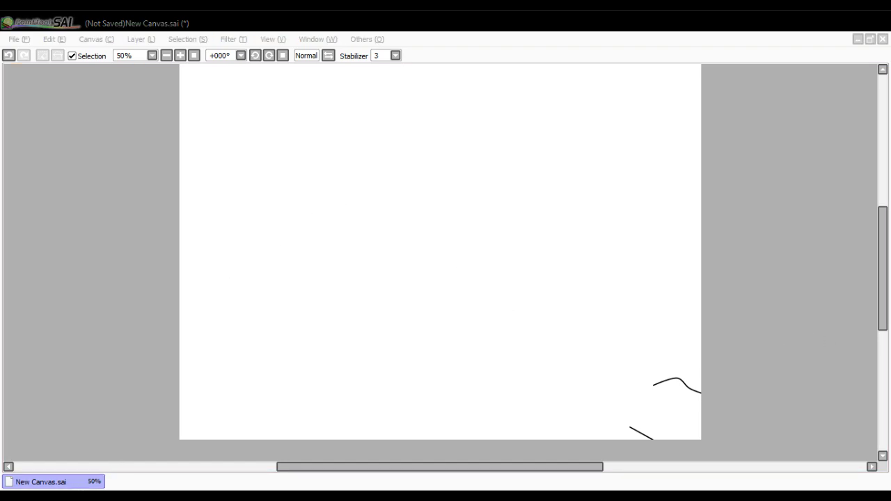
{"action": "left_click", "coordinate": [389, 392]}
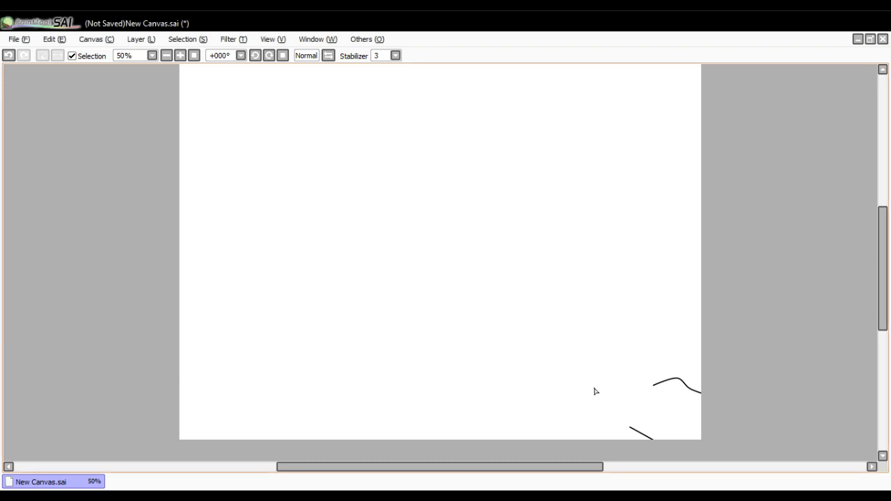
Extend the lower edge in an upward curve and the upper edge to a notched corner, and undo the stray line.
{"action": "left_click_drag", "start_coordinate": [628, 429], "coordinate": [612, 430]}
{"action": "left_click", "coordinate": [612, 430]}
{"action": "left_click_drag", "start_coordinate": [575, 432], "coordinate": [546, 412]}
{"action": "left_click_drag", "start_coordinate": [653, 387], "coordinate": [634, 388]}
{"action": "mouse_move", "coordinate": [607, 369]}
{"action": "left_mouse_down"}
{"action": "mouse_move", "coordinate": [613, 387]}
{"action": "mouse_move", "coordinate": [635, 388]}
{"action": "mouse_move", "coordinate": [7, 209]}
{"action": "left_mouse_up"}
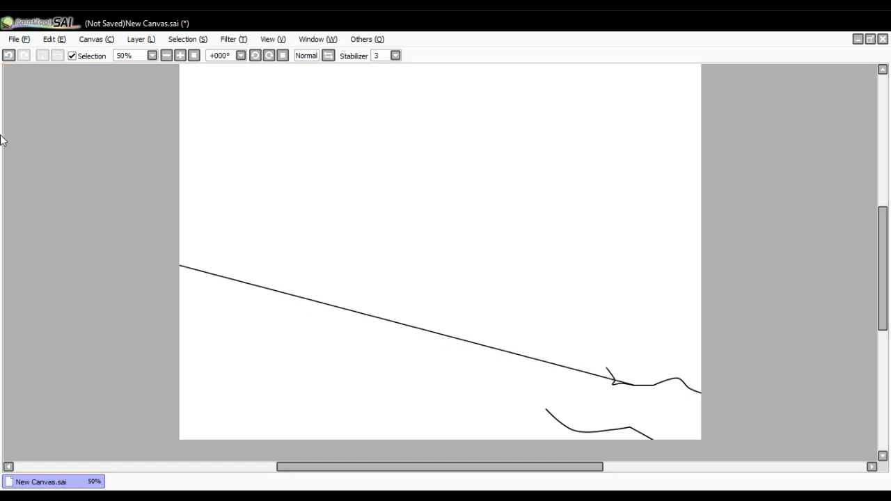
{"action": "key", "text": "ctrl+z"}
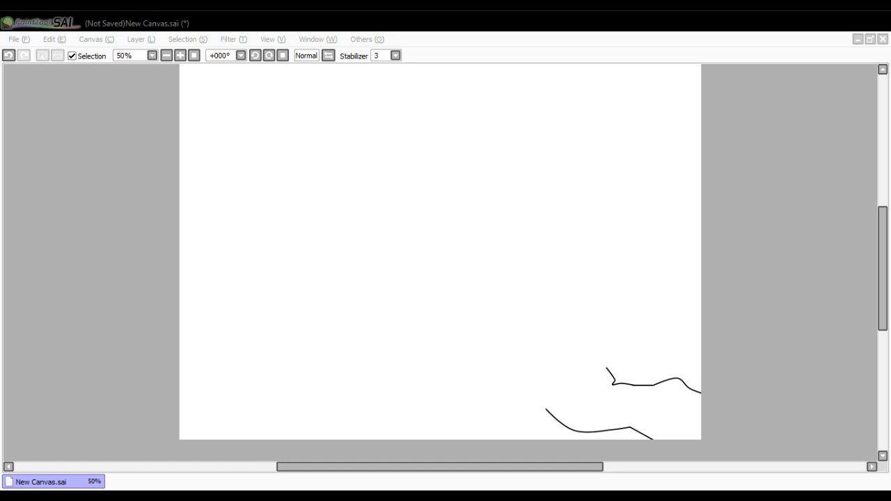
Add a short slanted stroke above the lower edge's curved end, and undo the long stray line.
{"action": "left_click", "coordinate": [555, 349]}
{"action": "mouse_move", "coordinate": [555, 350]}
{"action": "left_mouse_down"}
{"action": "mouse_move", "coordinate": [575, 341]}
{"action": "mouse_move", "coordinate": [268, 289]}
{"action": "mouse_move", "coordinate": [16, 191]}
{"action": "left_mouse_up"}
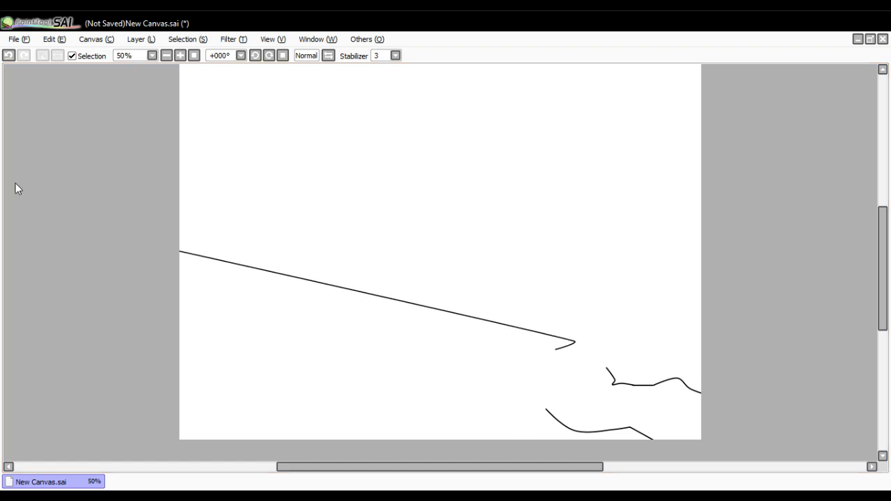
{"action": "key", "text": "ctrl+z"}
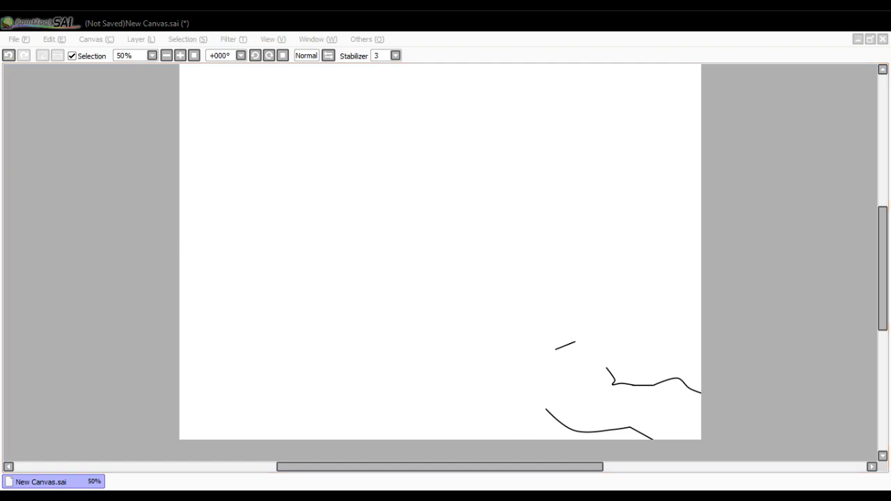
{"action": "left_click", "coordinate": [577, 385]}
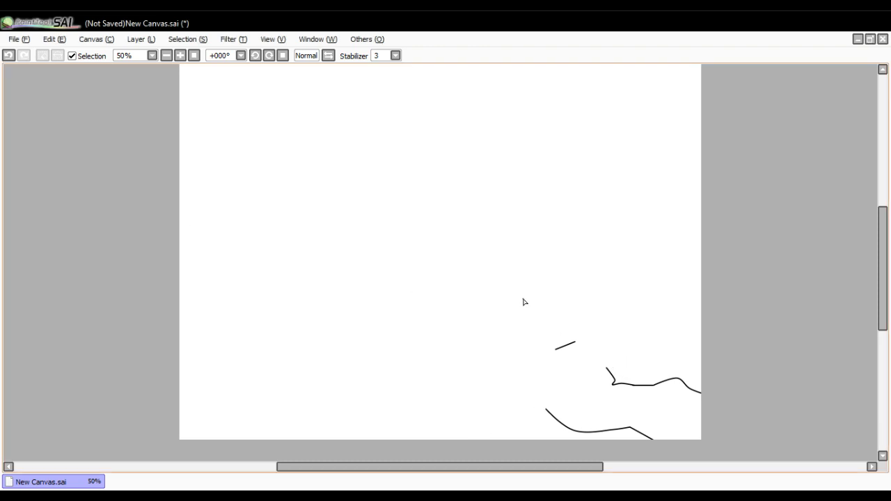
Draw the curved lower outline of a side twig with a hooked tip from the notched corner, undoing its first upper outline.
{"action": "mouse_move", "coordinate": [606, 370]}
{"action": "left_mouse_down"}
{"action": "mouse_move", "coordinate": [601, 341]}
{"action": "mouse_move", "coordinate": [618, 320]}
{"action": "mouse_move", "coordinate": [643, 306]}
{"action": "mouse_move", "coordinate": [693, 300]}
{"action": "left_mouse_up"}
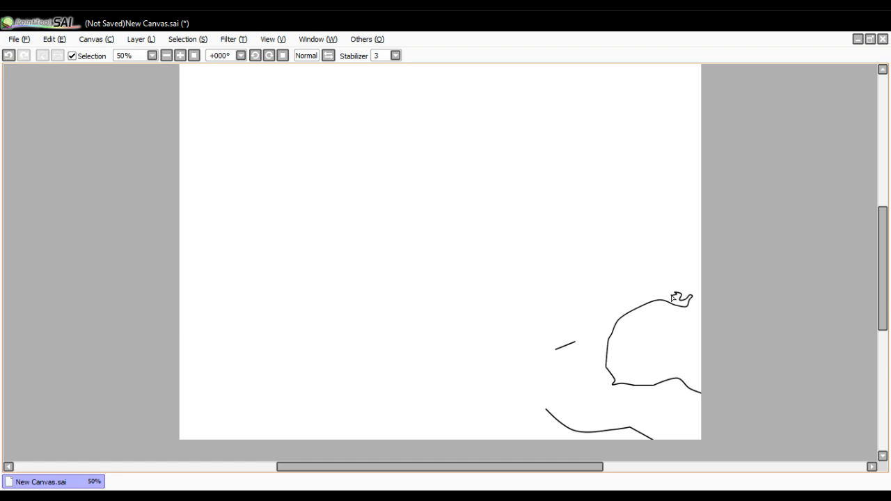
{"action": "mouse_move", "coordinate": [674, 296]}
{"action": "left_mouse_down"}
{"action": "mouse_move", "coordinate": [635, 297]}
{"action": "mouse_move", "coordinate": [7, 105]}
{"action": "left_mouse_up"}
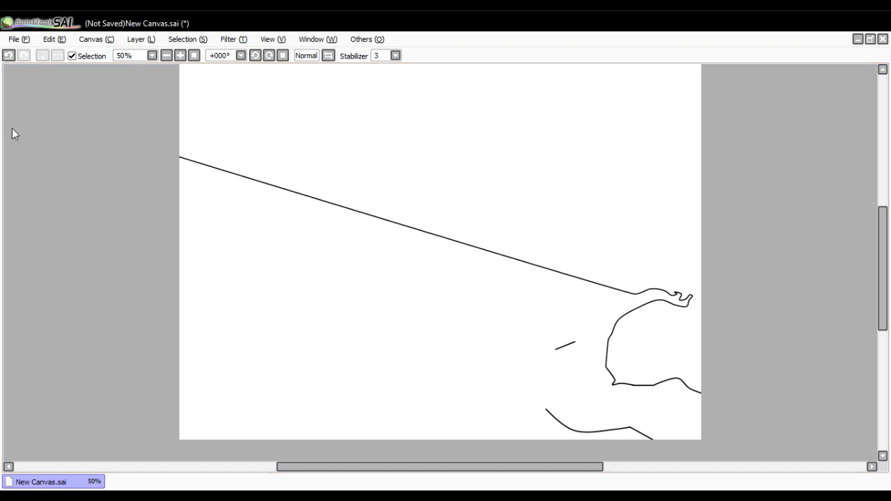
{"action": "key", "text": "ctrl+z"}
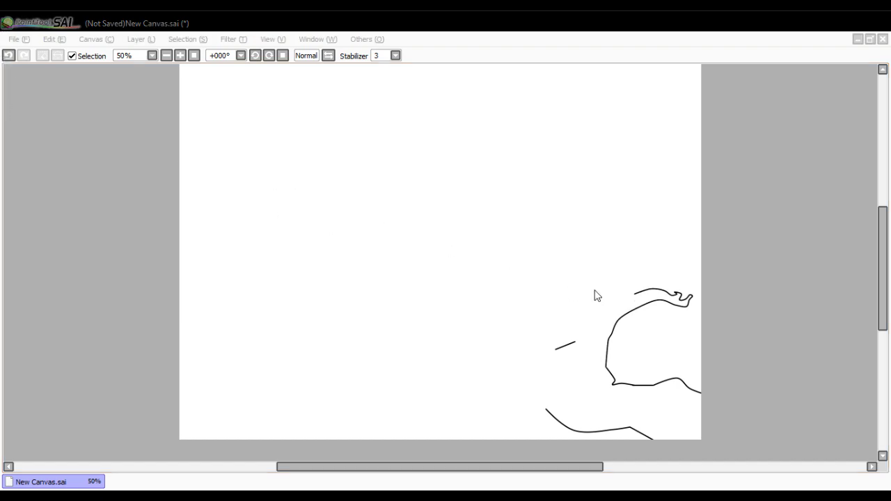
{"action": "left_click", "coordinate": [10, 56]}
{"action": "left_click", "coordinate": [10, 56]}
{"action": "left_click", "coordinate": [10, 55]}
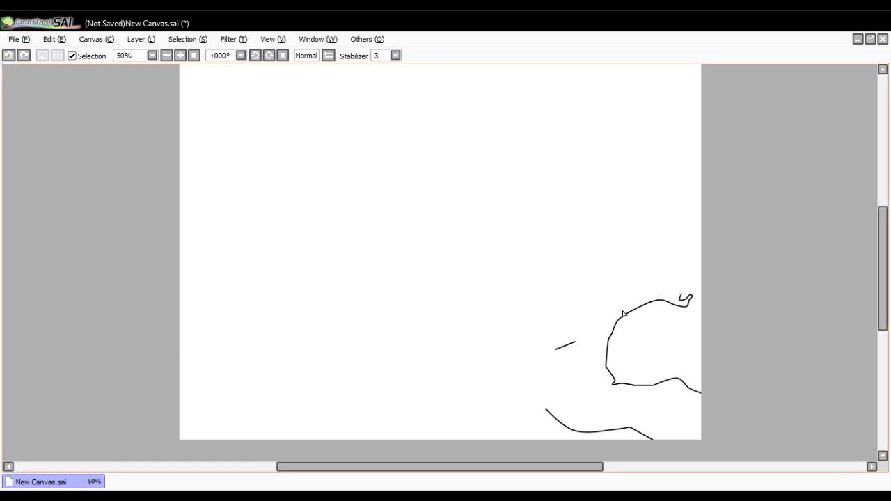
Complete the side twig's upper outline, and add an upright stub and the right edge of a tall branch above it.
{"action": "mouse_move", "coordinate": [614, 307]}
{"action": "left_mouse_down"}
{"action": "mouse_move", "coordinate": [650, 289]}
{"action": "mouse_move", "coordinate": [682, 299]}
{"action": "left_mouse_up"}
{"action": "mouse_move", "coordinate": [615, 303]}
{"action": "left_mouse_down"}
{"action": "mouse_move", "coordinate": [633, 225]}
{"action": "mouse_move", "coordinate": [623, 246]}
{"action": "mouse_move", "coordinate": [610, 245]}
{"action": "mouse_move", "coordinate": [622, 245]}
{"action": "mouse_move", "coordinate": [612, 276]}
{"action": "mouse_move", "coordinate": [609, 227]}
{"action": "mouse_move", "coordinate": [581, 181]}
{"action": "left_mouse_up"}
{"action": "key", "text": "ctrl+z"}
{"action": "key", "text": "ctrl+z"}
{"action": "key", "text": "ctrl+z"}
{"action": "left_click", "coordinate": [582, 177]}
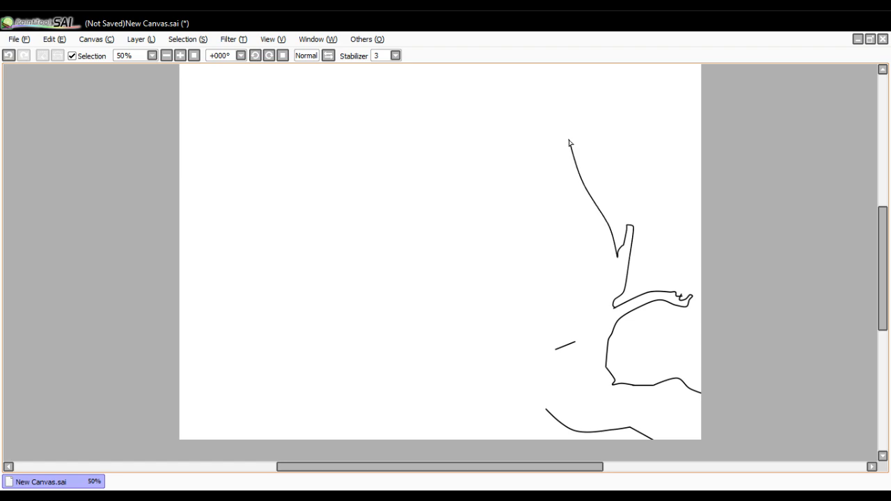
Draw the tall forked branch and the curled twig beside it, closing its tip and joining the outline to the short slanted stroke.
{"action": "mouse_move", "coordinate": [571, 146]}
{"action": "left_mouse_down"}
{"action": "mouse_move", "coordinate": [579, 194]}
{"action": "mouse_move", "coordinate": [543, 193]}
{"action": "mouse_move", "coordinate": [580, 211]}
{"action": "mouse_move", "coordinate": [600, 257]}
{"action": "mouse_move", "coordinate": [597, 236]}
{"action": "mouse_move", "coordinate": [567, 252]}
{"action": "mouse_move", "coordinate": [558, 245]}
{"action": "mouse_move", "coordinate": [567, 235]}
{"action": "mouse_move", "coordinate": [524, 246]}
{"action": "mouse_move", "coordinate": [515, 262]}
{"action": "mouse_move", "coordinate": [531, 256]}
{"action": "mouse_move", "coordinate": [561, 265]}
{"action": "mouse_move", "coordinate": [579, 293]}
{"action": "mouse_move", "coordinate": [605, 284]}
{"action": "mouse_move", "coordinate": [557, 304]}
{"action": "mouse_move", "coordinate": [573, 344]}
{"action": "mouse_move", "coordinate": [521, 354]}
{"action": "mouse_move", "coordinate": [180, 251]}
{"action": "left_mouse_up"}
{"action": "key", "text": "ctrl+z"}
{"action": "key", "text": "ctrl+z"}
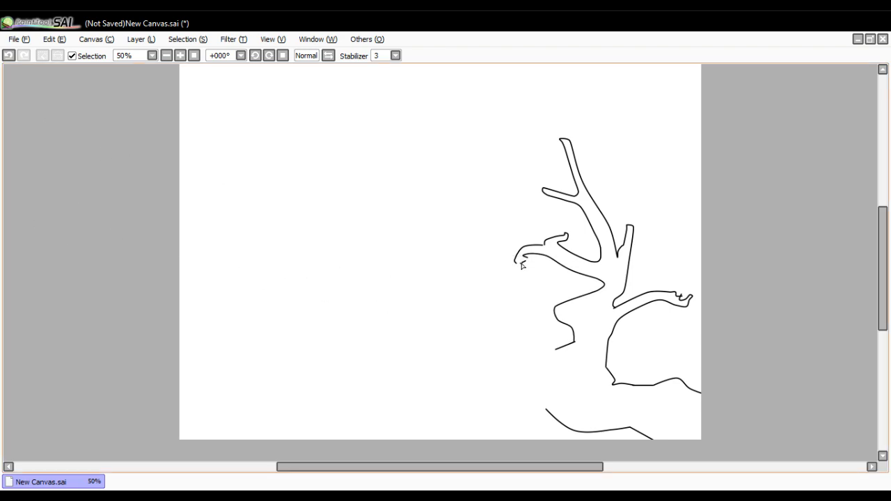
{"action": "left_click_drag", "start_coordinate": [517, 263], "coordinate": [526, 259]}
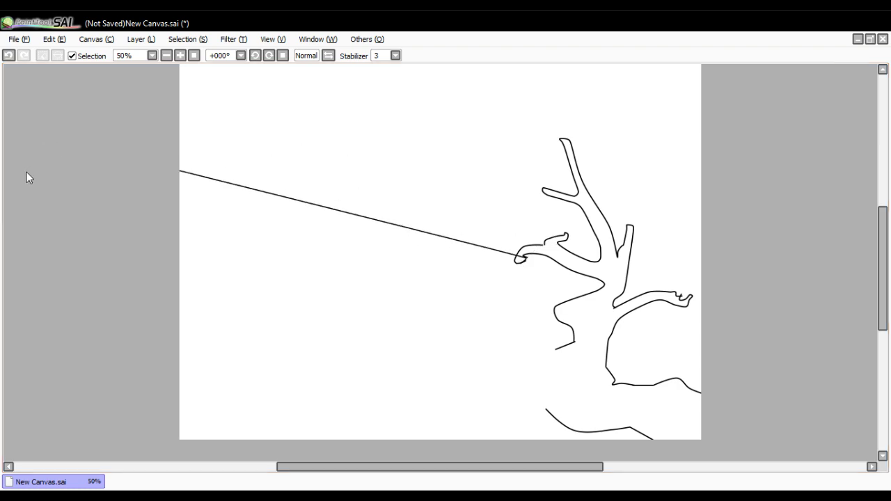
{"action": "left_click_drag", "start_coordinate": [545, 244], "coordinate": [541, 247]}
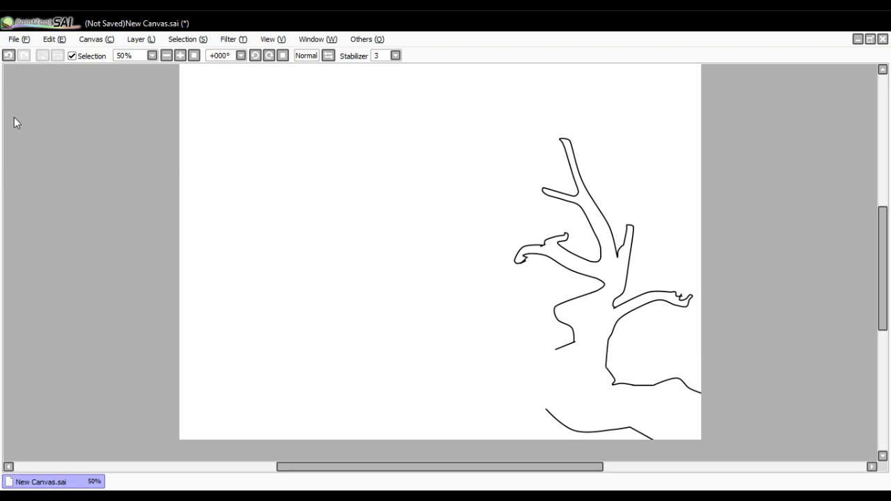
Move the whole branch drawing to the canvas's left part and extend its upper edge to the left border, undoing stray lines.
{"action": "mouse_move", "coordinate": [604, 265]}
{"action": "left_mouse_down"}
{"action": "mouse_move", "coordinate": [303, 138]}
{"action": "mouse_move", "coordinate": [307, 164]}
{"action": "mouse_move", "coordinate": [294, 185]}
{"action": "mouse_move", "coordinate": [303, 211]}
{"action": "left_mouse_up"}
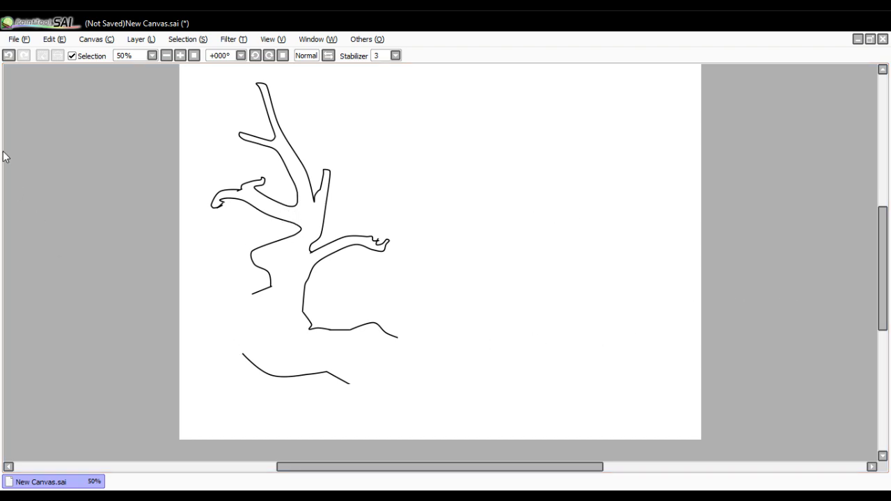
{"action": "left_click", "coordinate": [251, 296]}
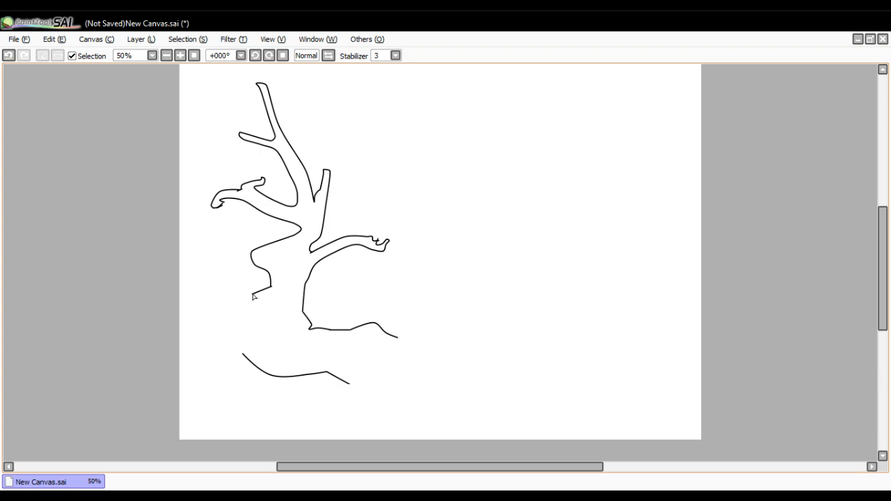
{"action": "double_click", "coordinate": [218, 284]}
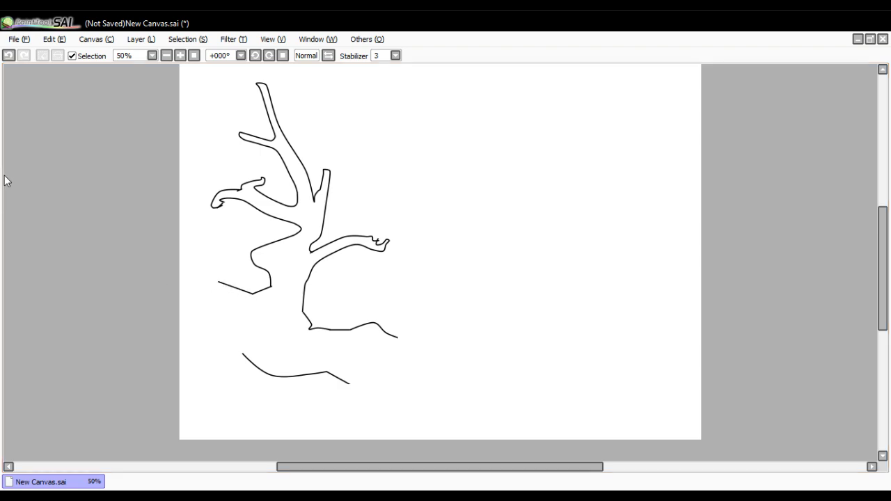
{"action": "mouse_move", "coordinate": [193, 282]}
{"action": "left_mouse_down"}
{"action": "mouse_move", "coordinate": [220, 284]}
{"action": "mouse_move", "coordinate": [18, 207]}
{"action": "left_mouse_up"}
{"action": "key", "text": "ctrl+z"}
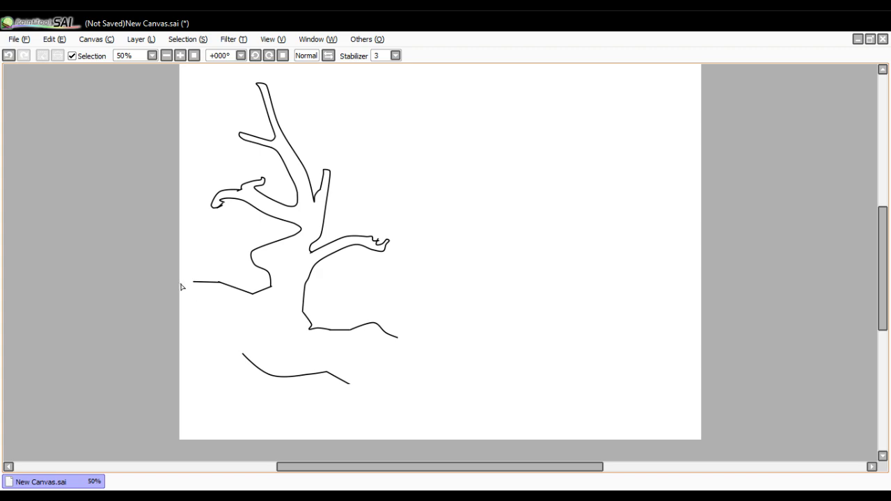
{"action": "left_click_drag", "start_coordinate": [180, 291], "coordinate": [193, 282]}
{"action": "left_click_drag", "start_coordinate": [189, 282], "coordinate": [105, 262]}
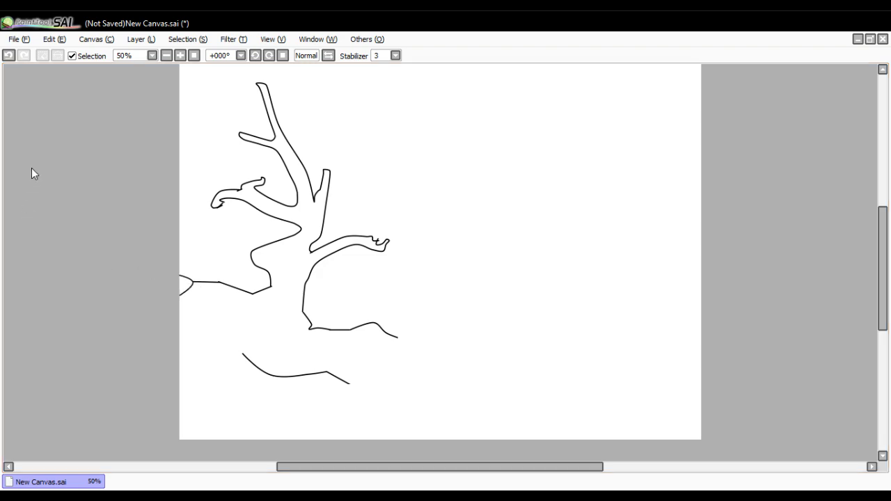
{"action": "key", "text": "ctrl+z"}
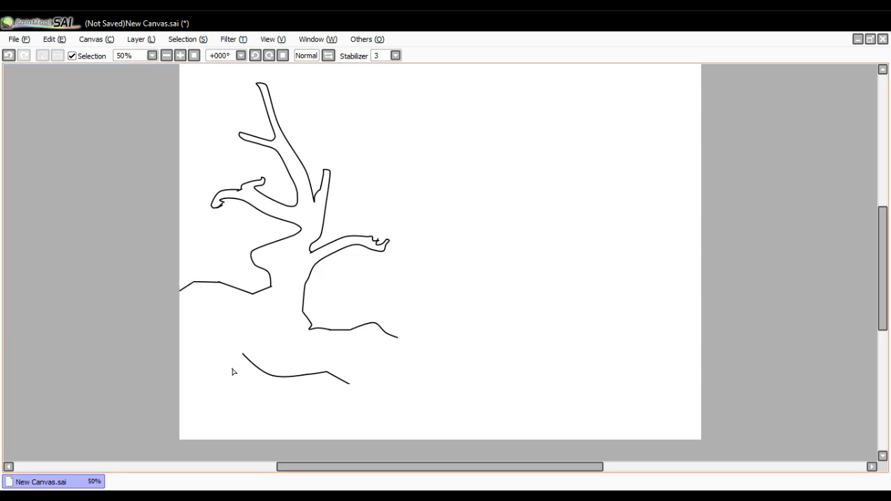
Extend the main branch's lower outline from its curved start to the canvas's left border, undoing a stray stroke.
{"action": "mouse_move", "coordinate": [243, 355]}
{"action": "left_mouse_down"}
{"action": "mouse_move", "coordinate": [199, 362]}
{"action": "mouse_move", "coordinate": [177, 383]}
{"action": "mouse_move", "coordinate": [174, 409]}
{"action": "left_mouse_up"}
{"action": "left_click", "coordinate": [149, 421]}
{"action": "left_click_drag", "start_coordinate": [178, 366], "coordinate": [178, 395]}
{"action": "key", "text": "ctrl+z"}
Continue the main branch's lower outline to the right as a low wave ending in a short straight segment, undoing stray lines.
{"action": "left_click", "coordinate": [415, 390], "text": "shift"}
{"action": "mouse_move", "coordinate": [415, 392]}
{"action": "left_mouse_down"}
{"action": "mouse_move", "coordinate": [473, 387]}
{"action": "mouse_move", "coordinate": [542, 360]}
{"action": "mouse_move", "coordinate": [641, 273]}
{"action": "left_mouse_up"}
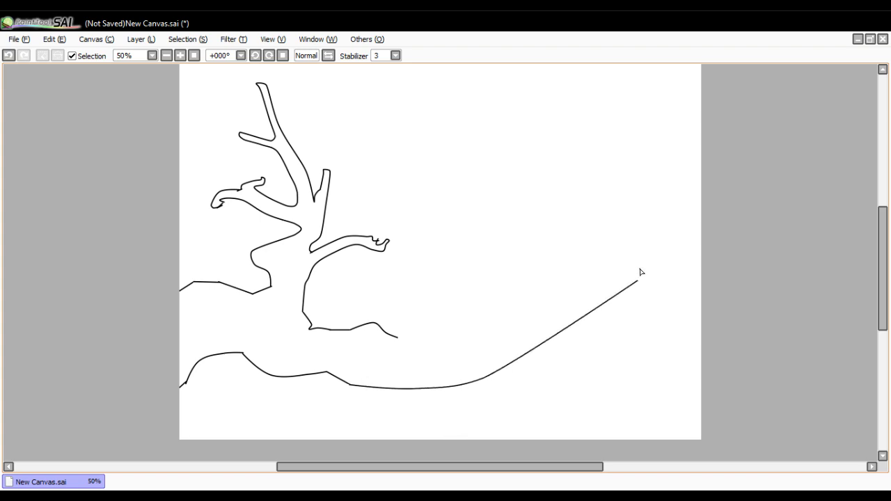
{"action": "key", "text": "ctrl+z"}
{"action": "key", "text": "ctrl+z"}
{"action": "left_click_drag", "start_coordinate": [416, 389], "coordinate": [524, 408]}
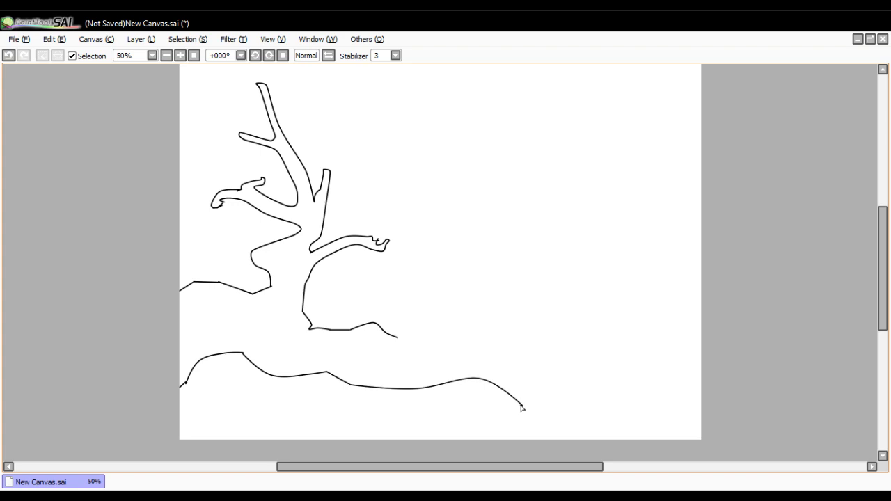
{"action": "left_click", "coordinate": [547, 411], "text": "shift"}
Continue the main branch's upper outline to the right with a downward bend and a nearly flat end, undoing stray lines.
{"action": "mouse_move", "coordinate": [399, 339]}
{"action": "left_mouse_down"}
{"action": "mouse_move", "coordinate": [537, 335]}
{"action": "mouse_move", "coordinate": [546, 367]}
{"action": "mouse_move", "coordinate": [568, 363]}
{"action": "left_mouse_up"}
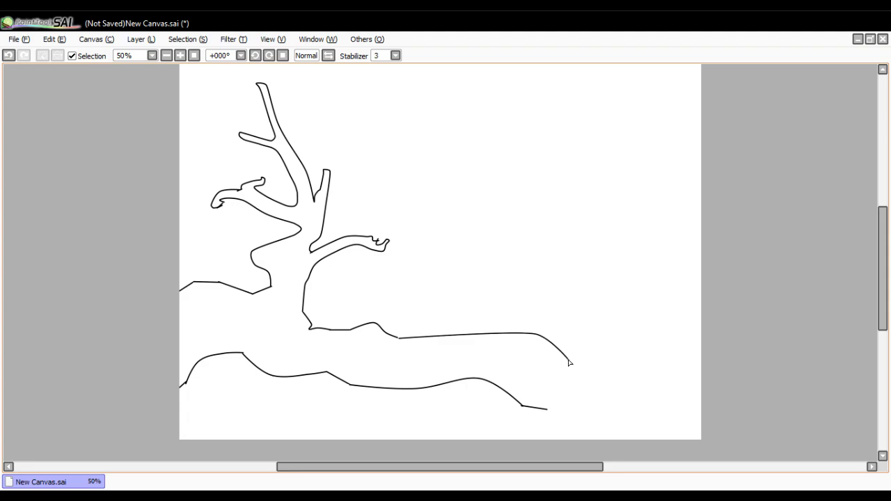
{"action": "mouse_move", "coordinate": [568, 363]}
{"action": "left_mouse_down"}
{"action": "mouse_move", "coordinate": [620, 362]}
{"action": "mouse_move", "coordinate": [717, 409]}
{"action": "left_mouse_up"}
{"action": "mouse_move", "coordinate": [706, 291]}
{"action": "left_mouse_down"}
{"action": "mouse_move", "coordinate": [419, 306]}
{"action": "mouse_move", "coordinate": [215, 223]}
{"action": "mouse_move", "coordinate": [2, 96]}
{"action": "left_mouse_up"}
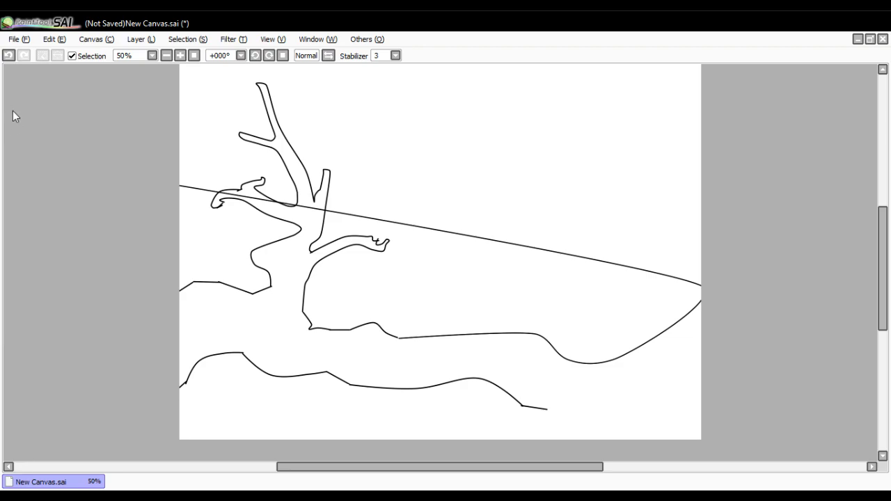
{"action": "left_click", "coordinate": [8, 55]}
{"action": "left_click", "coordinate": [9, 56]}
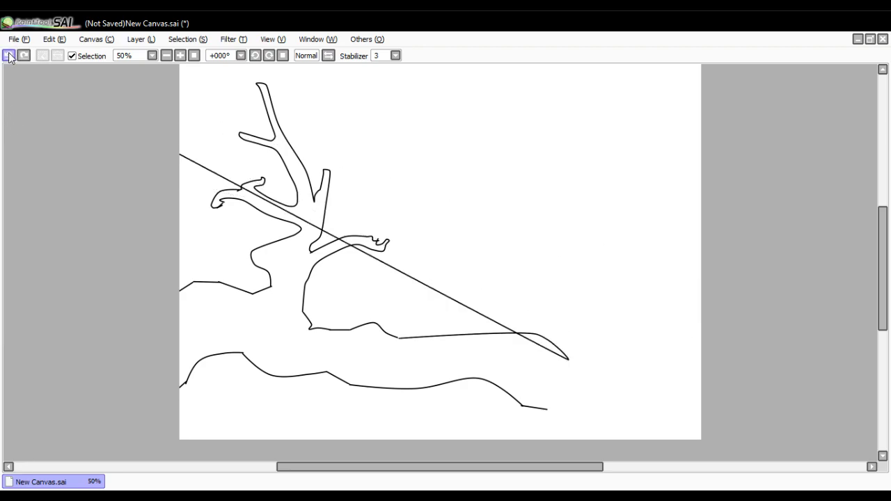
{"action": "key", "text": "ctrl+z"}
{"action": "left_click_drag", "start_coordinate": [562, 358], "coordinate": [701, 370]}
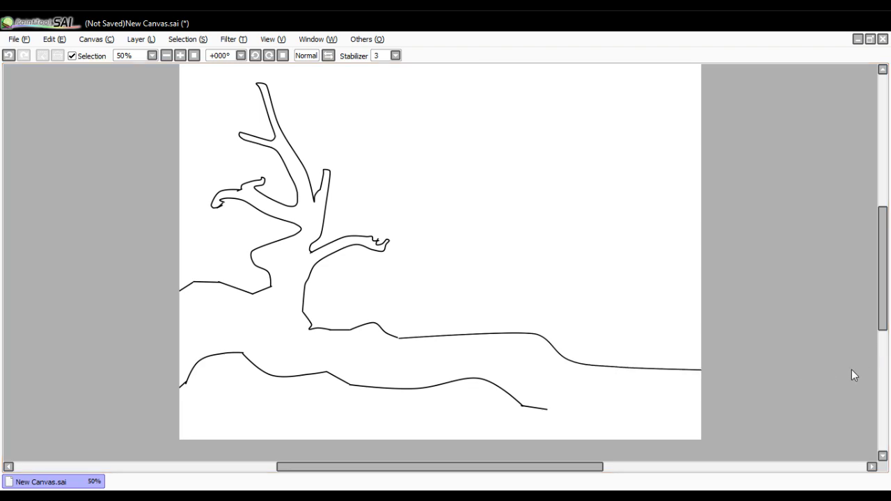
{"action": "key", "text": "ctrl+z"}
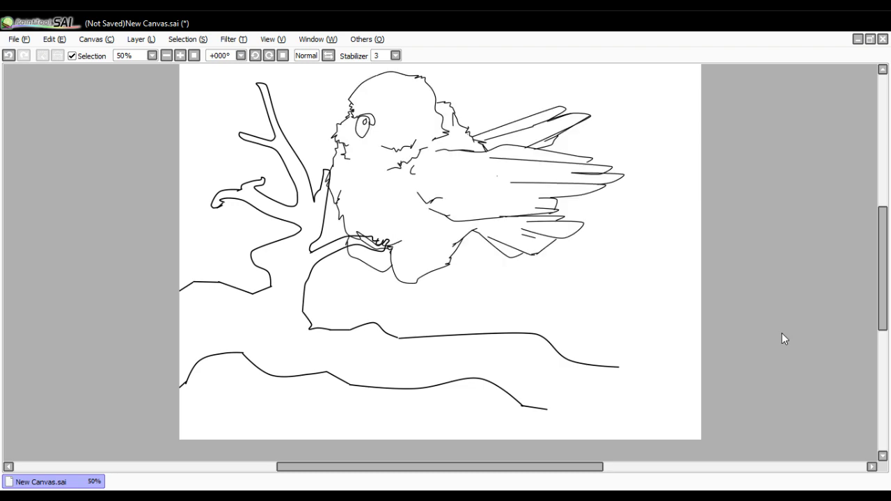
{"action": "left_click", "coordinate": [425, 184]}
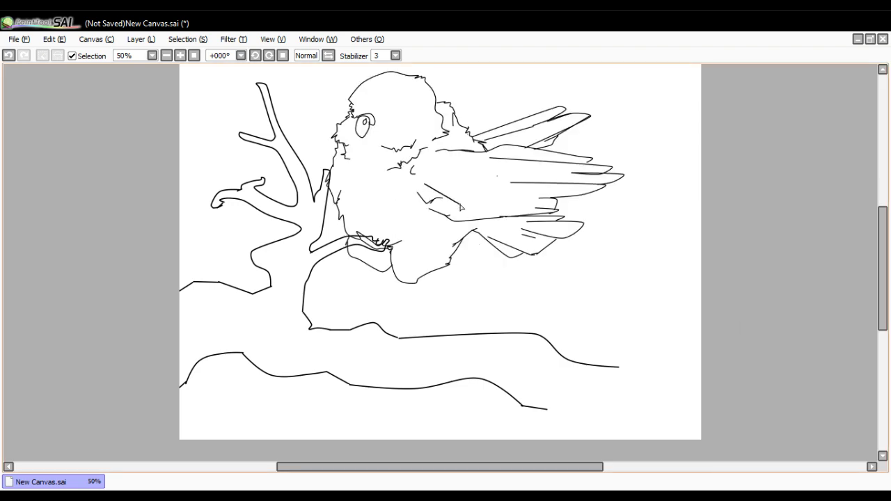
{"action": "left_click", "coordinate": [8, 56]}
{"action": "mouse_move", "coordinate": [403, 149]}
{"action": "left_mouse_down", "text": "ctrl"}
{"action": "mouse_move", "coordinate": [432, 174]}
{"action": "mouse_move", "coordinate": [528, 210]}
{"action": "mouse_move", "coordinate": [468, 179]}
{"action": "left_mouse_up", "text": "ctrl"}
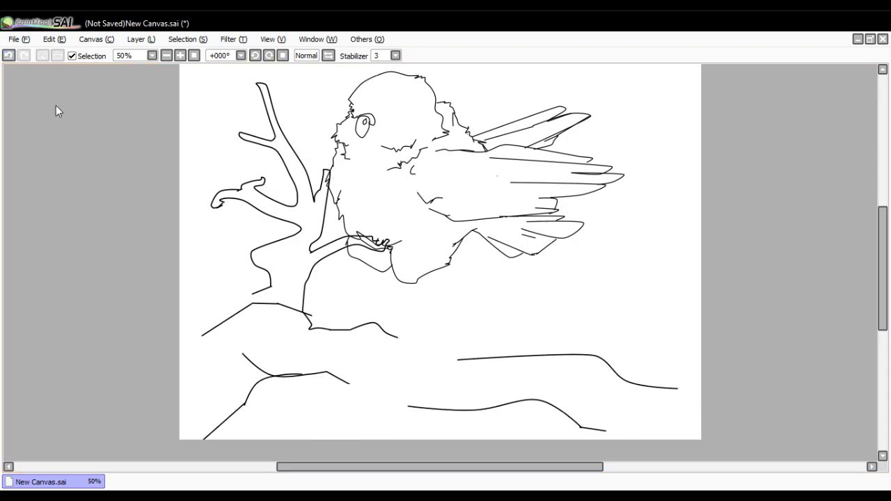
{"action": "left_click", "coordinate": [12, 56]}
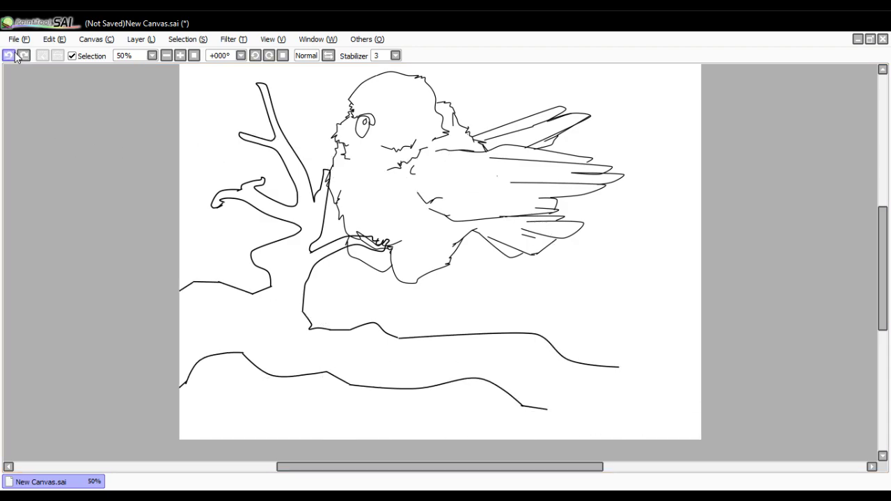
Move the bird drawing so it sits on the right part of the main branch, and turn off the selection display.
{"action": "left_click", "coordinate": [797, 317]}
{"action": "mouse_move", "coordinate": [459, 148]}
{"action": "left_mouse_down"}
{"action": "mouse_move", "coordinate": [535, 215]}
{"action": "mouse_move", "coordinate": [568, 224]}
{"action": "mouse_move", "coordinate": [565, 233]}
{"action": "mouse_move", "coordinate": [572, 184]}
{"action": "mouse_move", "coordinate": [550, 219]}
{"action": "mouse_move", "coordinate": [561, 203]}
{"action": "mouse_move", "coordinate": [575, 264]}
{"action": "mouse_move", "coordinate": [630, 307]}
{"action": "mouse_move", "coordinate": [608, 289]}
{"action": "left_mouse_up"}
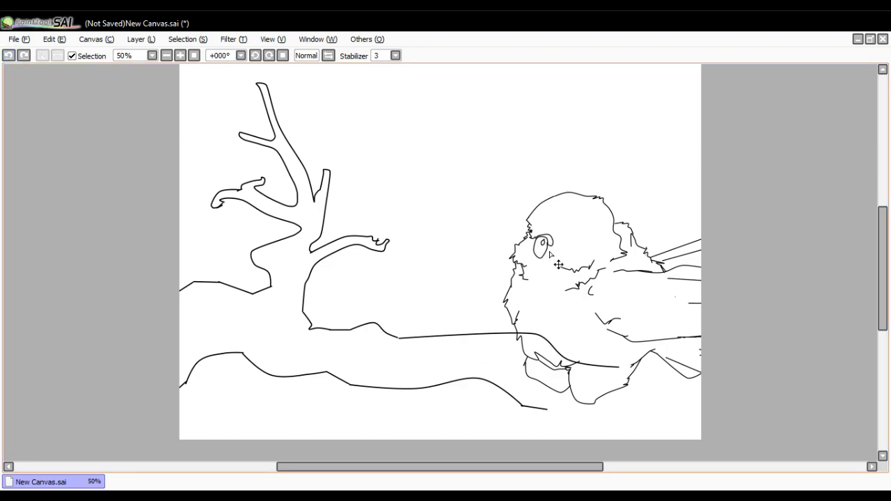
{"action": "mouse_move", "coordinate": [611, 291]}
{"action": "left_mouse_down"}
{"action": "mouse_move", "coordinate": [506, 258]}
{"action": "mouse_move", "coordinate": [540, 247]}
{"action": "mouse_move", "coordinate": [511, 246]}
{"action": "mouse_move", "coordinate": [519, 267]}
{"action": "left_mouse_up"}
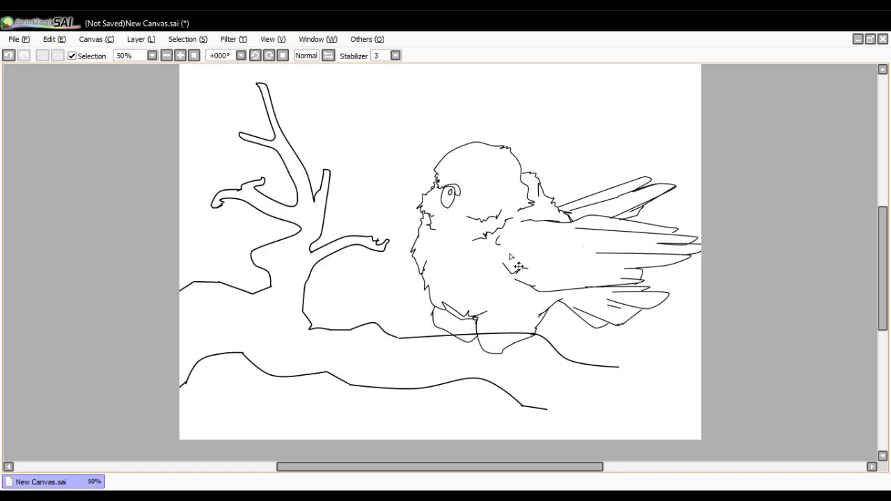
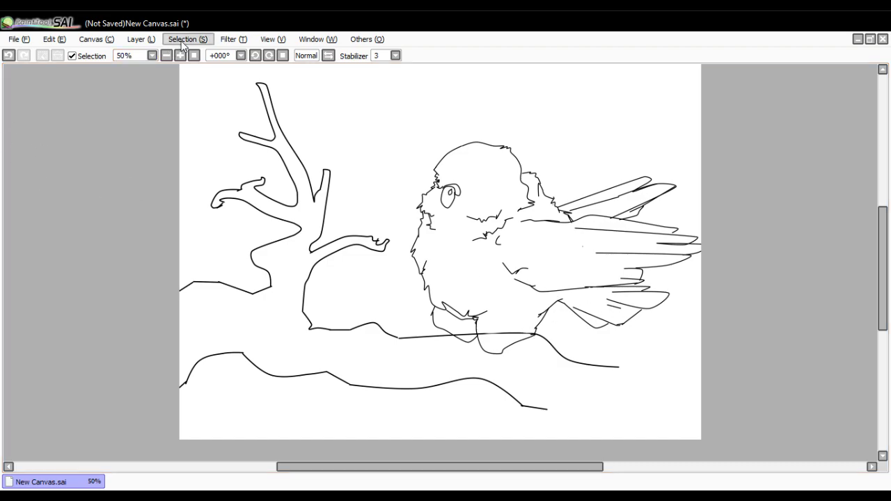
{"action": "left_click", "coordinate": [175, 80]}
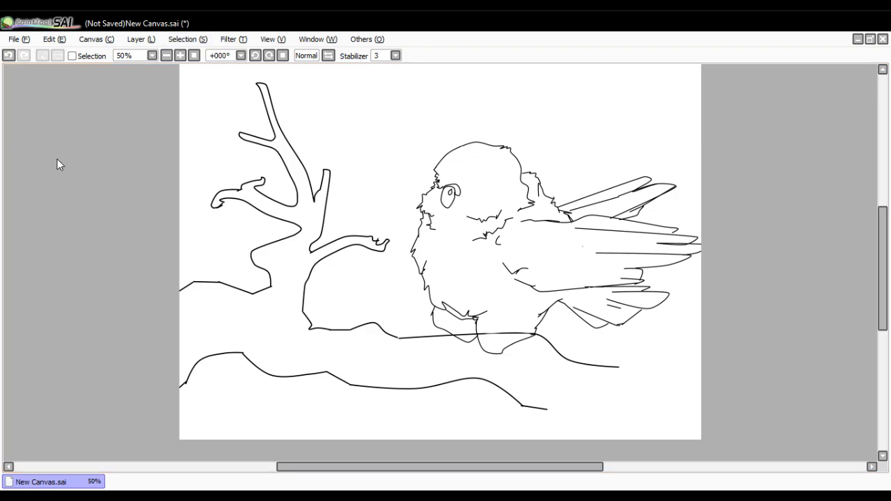
Erase the lower leg outlines and the part of the branch's upper edge that crosses beneath the bird.
{"action": "mouse_move", "coordinate": [529, 334]}
{"action": "left_mouse_down"}
{"action": "mouse_move", "coordinate": [459, 334]}
{"action": "mouse_move", "coordinate": [533, 337]}
{"action": "mouse_move", "coordinate": [525, 335]}
{"action": "left_mouse_up"}
{"action": "mouse_move", "coordinate": [480, 354]}
{"action": "left_mouse_down"}
{"action": "mouse_move", "coordinate": [509, 353]}
{"action": "mouse_move", "coordinate": [489, 351]}
{"action": "mouse_move", "coordinate": [512, 345]}
{"action": "mouse_move", "coordinate": [516, 333]}
{"action": "mouse_move", "coordinate": [475, 350]}
{"action": "mouse_move", "coordinate": [452, 339]}
{"action": "mouse_move", "coordinate": [472, 346]}
{"action": "mouse_move", "coordinate": [528, 337]}
{"action": "mouse_move", "coordinate": [514, 338]}
{"action": "left_mouse_up"}
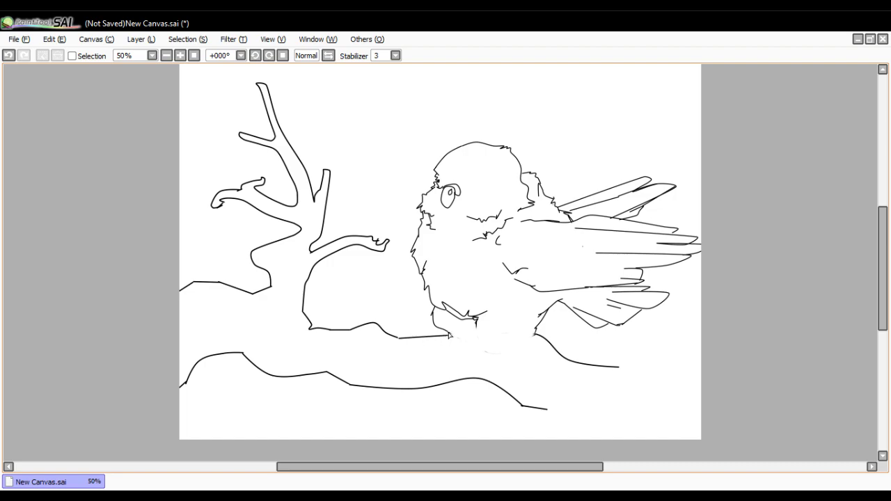
{"action": "left_click", "coordinate": [447, 338]}
{"action": "key", "text": "ctrl+z"}
Draw three curved, pointed talons below the bird's front leg, gripping the branch's upper edge, and undo the stray lines.
{"action": "left_click", "coordinate": [449, 337]}
{"action": "left_click", "coordinate": [438, 341]}
{"action": "left_click_drag", "start_coordinate": [433, 357], "coordinate": [452, 344]}
{"action": "left_click_drag", "start_coordinate": [450, 335], "coordinate": [759, 324]}
{"action": "key", "text": "ctrl+z"}
{"action": "mouse_move", "coordinate": [460, 346]}
{"action": "left_mouse_down"}
{"action": "mouse_move", "coordinate": [452, 362]}
{"action": "mouse_move", "coordinate": [450, 346]}
{"action": "left_mouse_up"}
{"action": "left_click_drag", "start_coordinate": [477, 343], "coordinate": [818, 341]}
{"action": "key", "text": "ctrl+z"}
{"action": "left_click_drag", "start_coordinate": [467, 355], "coordinate": [469, 337]}
{"action": "left_click_drag", "start_coordinate": [467, 334], "coordinate": [848, 279]}
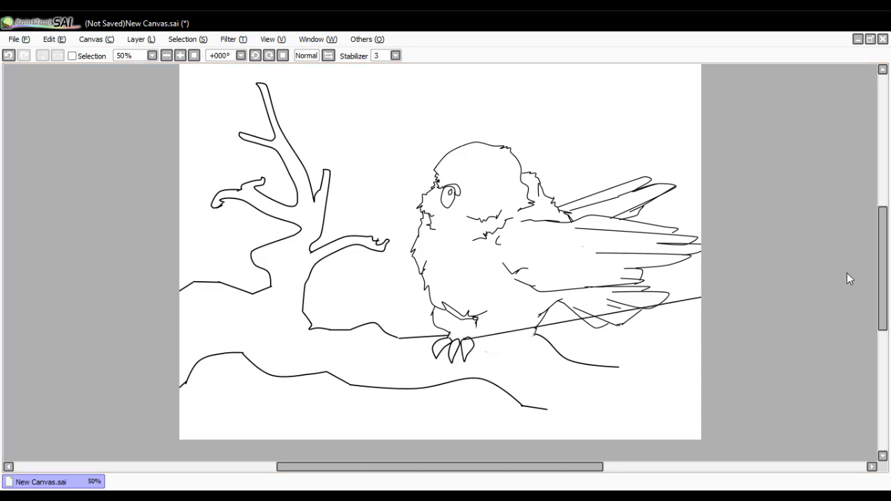
{"action": "key", "text": "ctrl+z"}
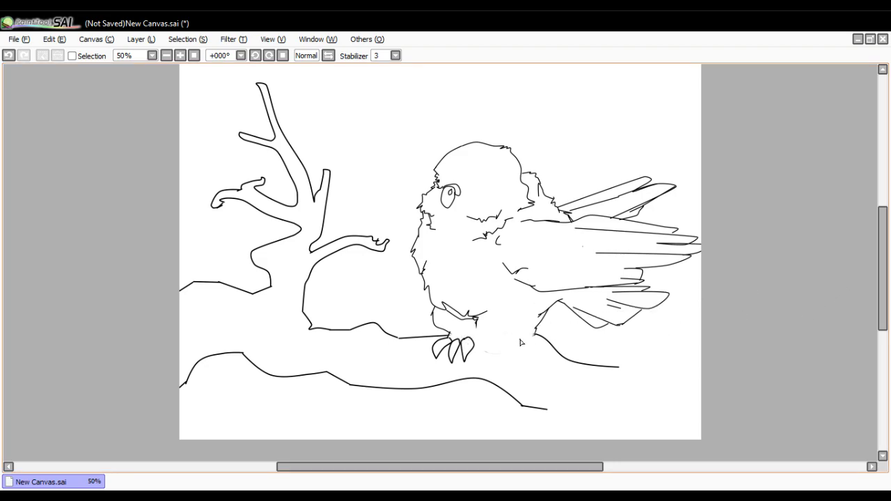
Close the right side of the front leg and add a fourth talon beside the others, undoing stray lines.
{"action": "mouse_move", "coordinate": [477, 329]}
{"action": "left_mouse_down"}
{"action": "mouse_move", "coordinate": [476, 341]}
{"action": "mouse_move", "coordinate": [841, 308]}
{"action": "left_mouse_up"}
{"action": "key", "text": "ctrl+z"}
{"action": "mouse_move", "coordinate": [479, 342]}
{"action": "left_mouse_down"}
{"action": "mouse_move", "coordinate": [485, 351]}
{"action": "mouse_move", "coordinate": [476, 360]}
{"action": "left_mouse_up"}
{"action": "left_click_drag", "start_coordinate": [475, 351], "coordinate": [702, 261]}
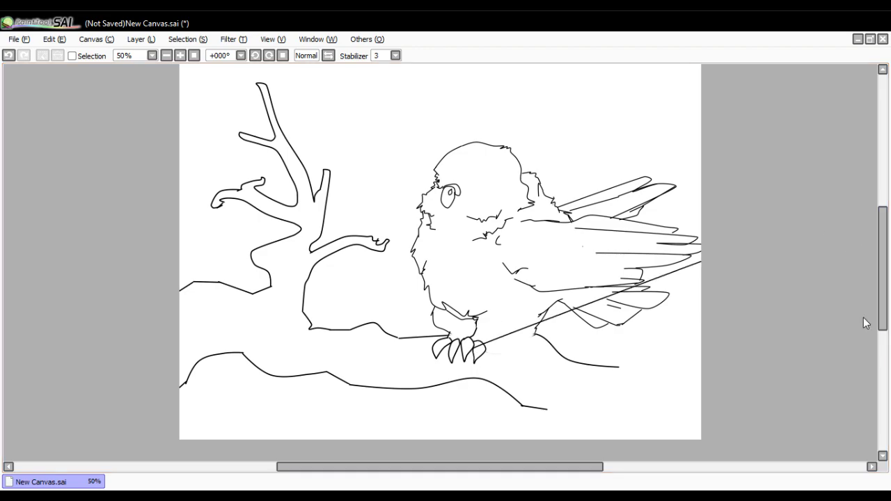
{"action": "key", "text": "ctrl+z"}
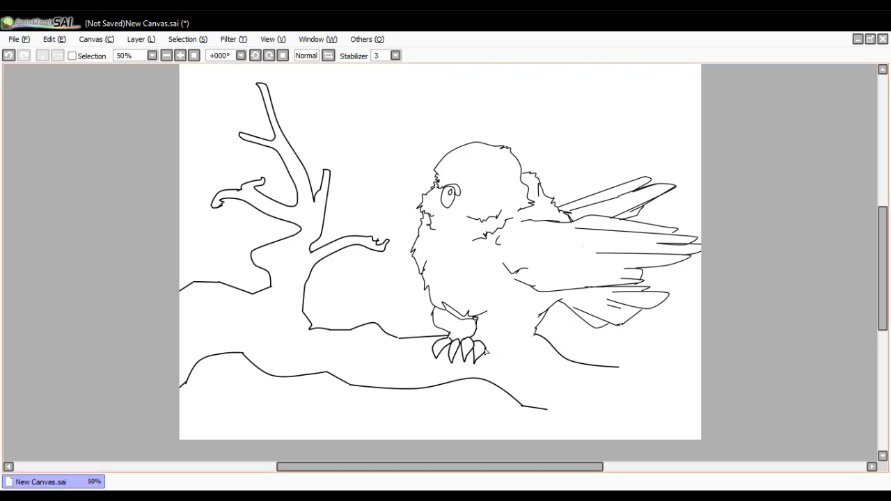
Draw two more talons for the second foot and join them to the branch's upper edge, undoing stray lines.
{"action": "left_click_drag", "start_coordinate": [491, 341], "coordinate": [491, 361]}
{"action": "left_click_drag", "start_coordinate": [488, 348], "coordinate": [703, 300]}
{"action": "key", "text": "ctrl+z"}
{"action": "left_click_drag", "start_coordinate": [502, 360], "coordinate": [508, 342]}
{"action": "left_click_drag", "start_coordinate": [481, 353], "coordinate": [702, 322]}
{"action": "key", "text": "ctrl+z"}
{"action": "left_click_drag", "start_coordinate": [536, 336], "coordinate": [829, 332]}
{"action": "key", "text": "ctrl+z"}
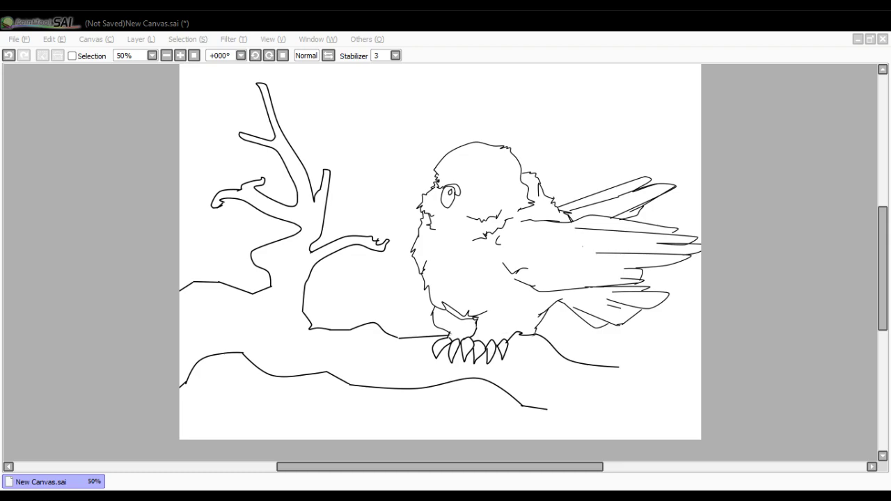
Extend the branch's upper outline in a curve to the right border and its lower outline down to the bottom border.
{"action": "key", "text": "alt+Tab"}
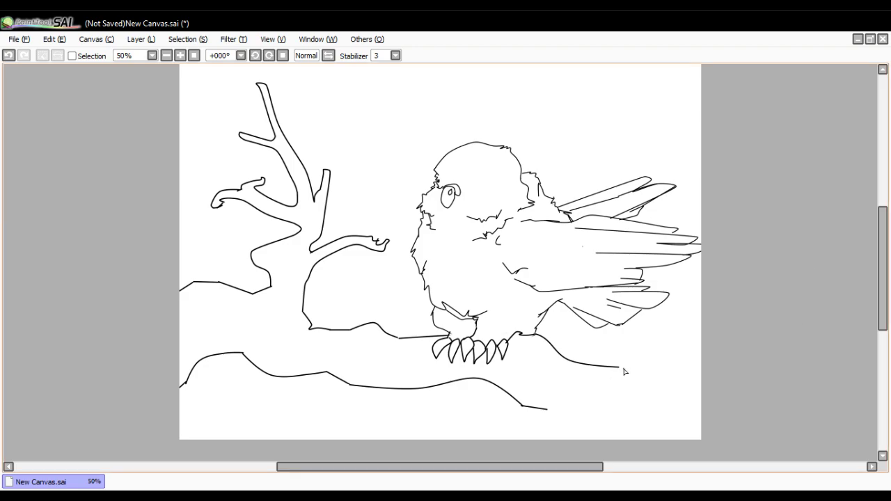
{"action": "left_click_drag", "start_coordinate": [619, 367], "coordinate": [672, 403]}
{"action": "left_click", "coordinate": [671, 402]}
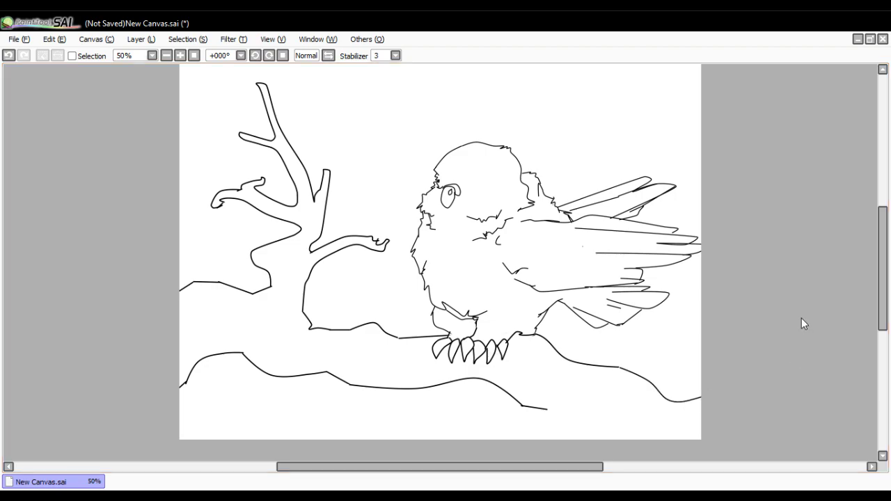
{"action": "mouse_move", "coordinate": [548, 412]}
{"action": "left_mouse_down"}
{"action": "mouse_move", "coordinate": [601, 453]}
{"action": "mouse_move", "coordinate": [620, 453]}
{"action": "mouse_move", "coordinate": [819, 384]}
{"action": "mouse_move", "coordinate": [831, 361]}
{"action": "left_mouse_up"}
{"action": "key", "text": "ctrl+z"}
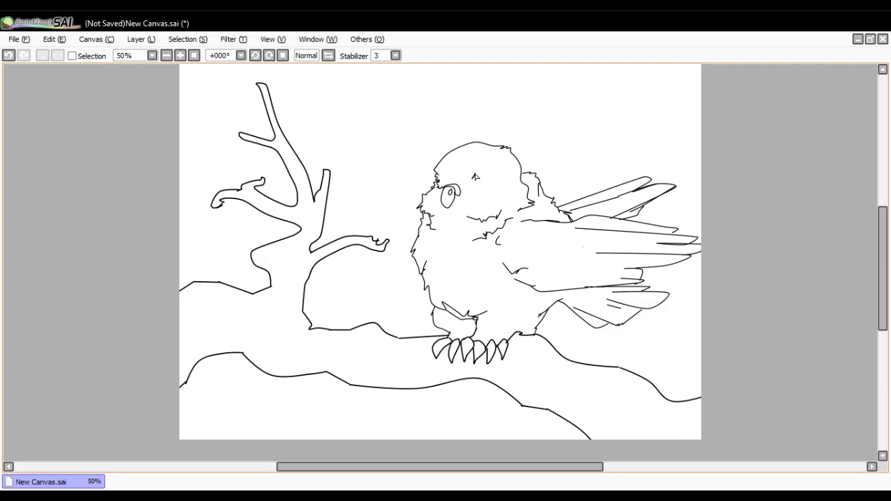
Draw short jagged feather strokes above and beside the beak on the bird's face, undoing stray lines.
{"action": "left_click_drag", "start_coordinate": [474, 175], "coordinate": [732, 247]}
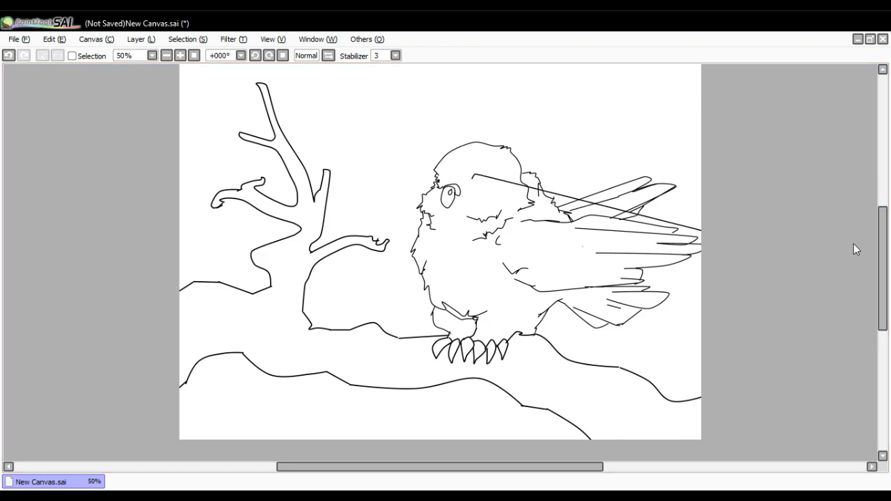
{"action": "key", "text": "ctrl+z"}
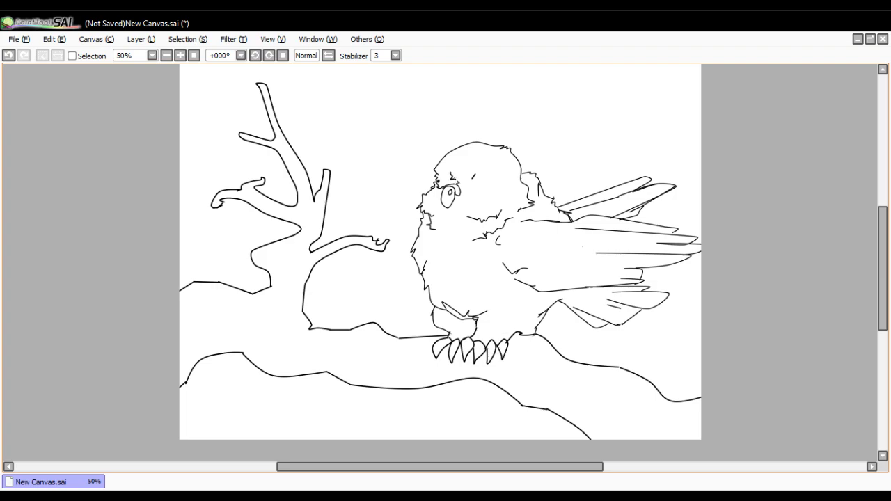
{"action": "left_click_drag", "start_coordinate": [453, 187], "coordinate": [828, 215]}
{"action": "key", "text": "ctrl+z"}
{"action": "left_click_drag", "start_coordinate": [475, 175], "coordinate": [461, 186]}
Draw two pointed oval eyes above the beak and fill them solid black, undoing stray lines.
{"action": "left_click_drag", "start_coordinate": [448, 178], "coordinate": [444, 183]}
{"action": "left_click_drag", "start_coordinate": [445, 179], "coordinate": [460, 170]}
{"action": "mouse_move", "coordinate": [468, 179]}
{"action": "left_mouse_down"}
{"action": "mouse_move", "coordinate": [489, 173]}
{"action": "mouse_move", "coordinate": [483, 184]}
{"action": "left_mouse_up"}
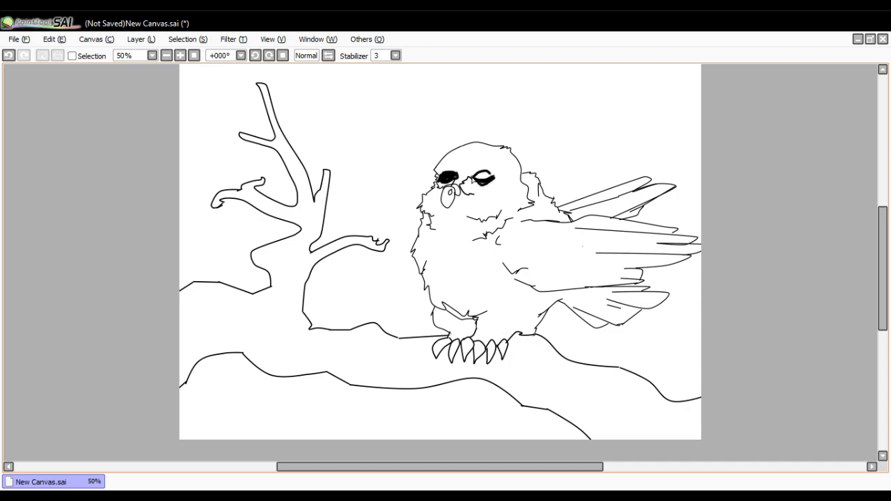
{"action": "key", "text": "ctrl+z"}
{"action": "mouse_move", "coordinate": [497, 177]}
{"action": "left_mouse_down"}
{"action": "mouse_move", "coordinate": [481, 172]}
{"action": "mouse_move", "coordinate": [491, 179]}
{"action": "mouse_move", "coordinate": [478, 183]}
{"action": "mouse_move", "coordinate": [493, 177]}
{"action": "left_mouse_up"}
{"action": "left_click_drag", "start_coordinate": [433, 170], "coordinate": [54, 145]}
{"action": "key", "text": "ctrl+z"}
{"action": "left_click_drag", "start_coordinate": [475, 172], "coordinate": [803, 235]}
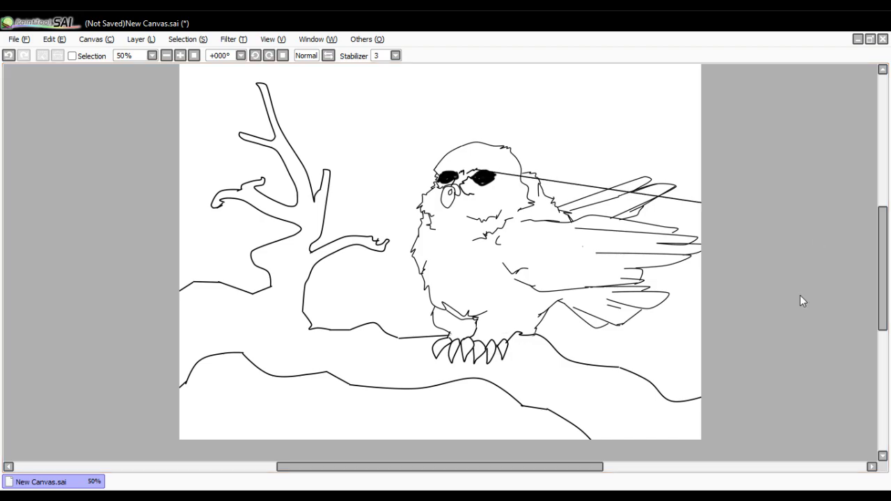
{"action": "key", "text": "ctrl+z"}
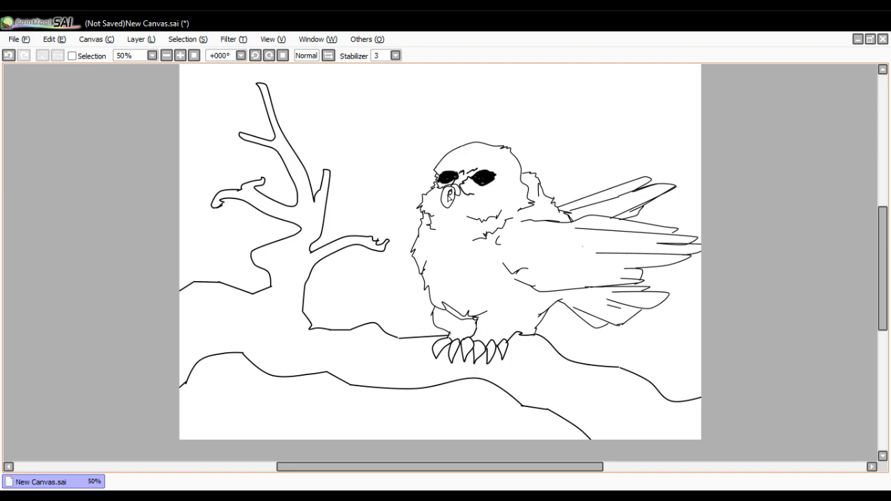
Add a curved lower edge to the beak and jagged brow feathers above both eyes, undoing stray lines.
{"action": "mouse_move", "coordinate": [452, 196]}
{"action": "left_mouse_down"}
{"action": "mouse_move", "coordinate": [749, 264]}
{"action": "mouse_move", "coordinate": [798, 287]}
{"action": "left_mouse_up"}
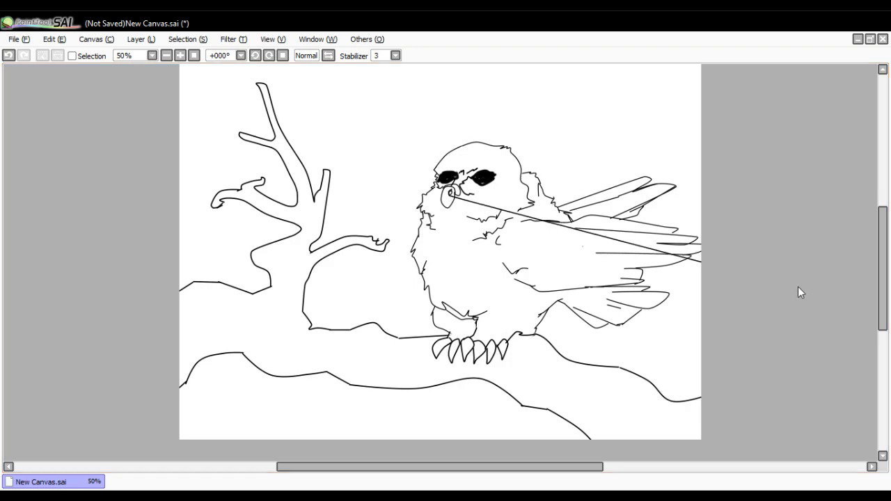
{"action": "key", "text": "ctrl+z"}
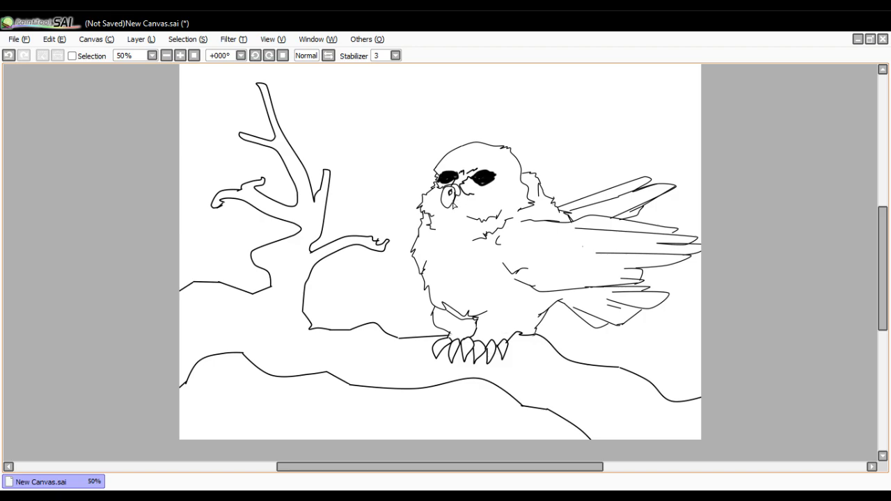
{"action": "left_click_drag", "start_coordinate": [456, 196], "coordinate": [449, 211]}
{"action": "mouse_move", "coordinate": [456, 167]}
{"action": "left_mouse_down"}
{"action": "mouse_move", "coordinate": [189, 88]}
{"action": "mouse_move", "coordinate": [890, 357]}
{"action": "left_mouse_up"}
{"action": "key", "text": "ctrl+z"}
Draw small white highlights inside both black eyes, redoing the left one and undoing the stray line beside the right eye.
{"action": "left_click_drag", "start_coordinate": [502, 180], "coordinate": [720, 253]}
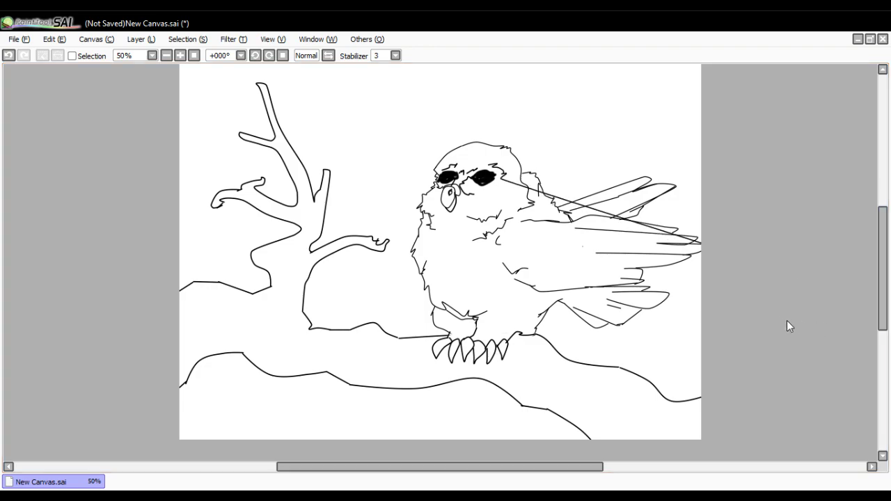
{"action": "key", "text": "ctrl+z"}
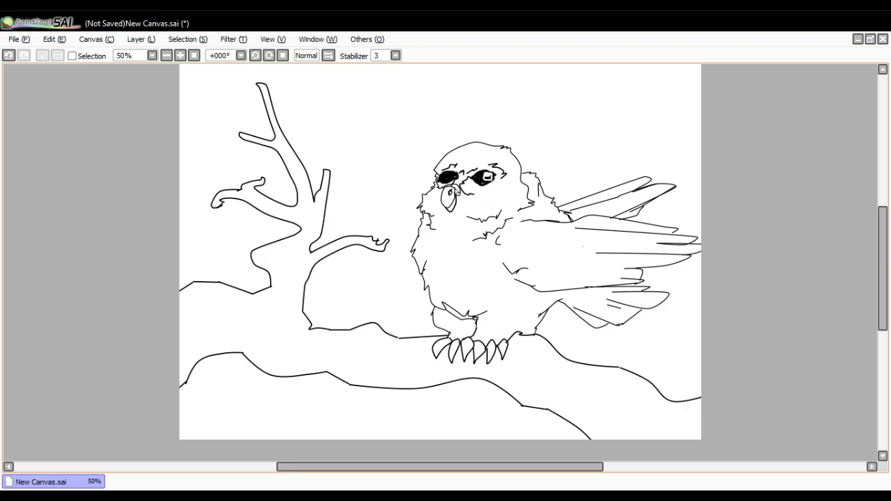
{"action": "left_click_drag", "start_coordinate": [449, 175], "coordinate": [443, 179]}
{"action": "left_click", "coordinate": [9, 55]}
{"action": "left_click_drag", "start_coordinate": [452, 175], "coordinate": [448, 179]}
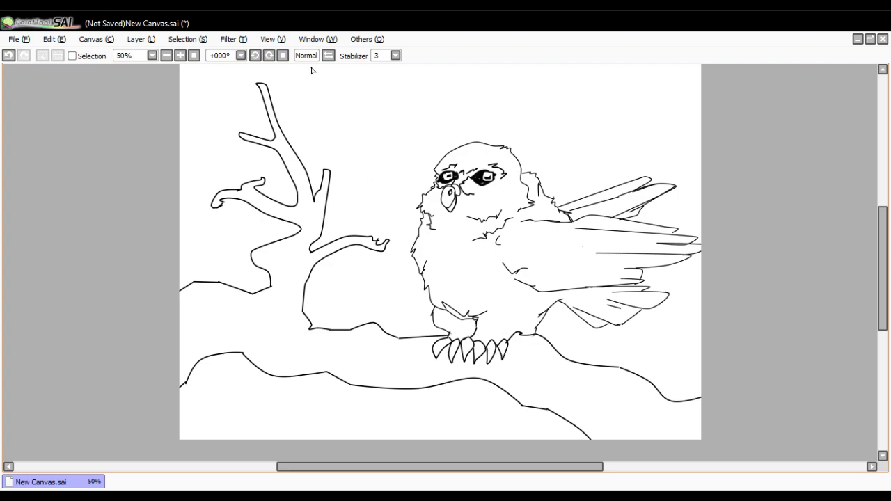